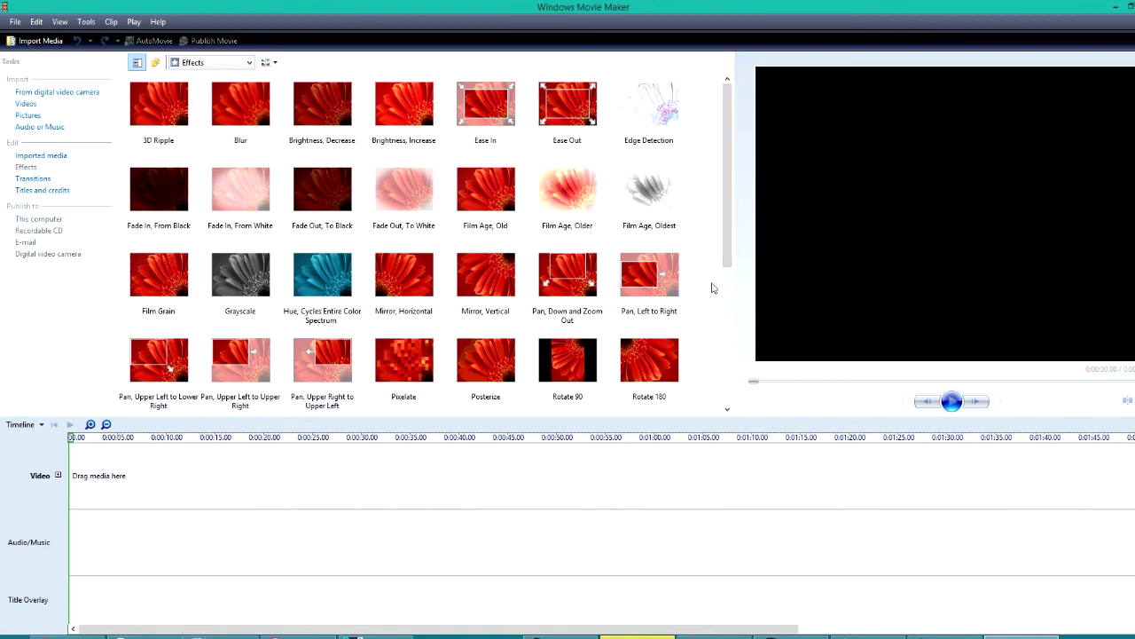
Step: Start importing from the DV camera and rename the tape to Underdog 3-1
{"action": "left_click", "coordinate": [73, 94]}
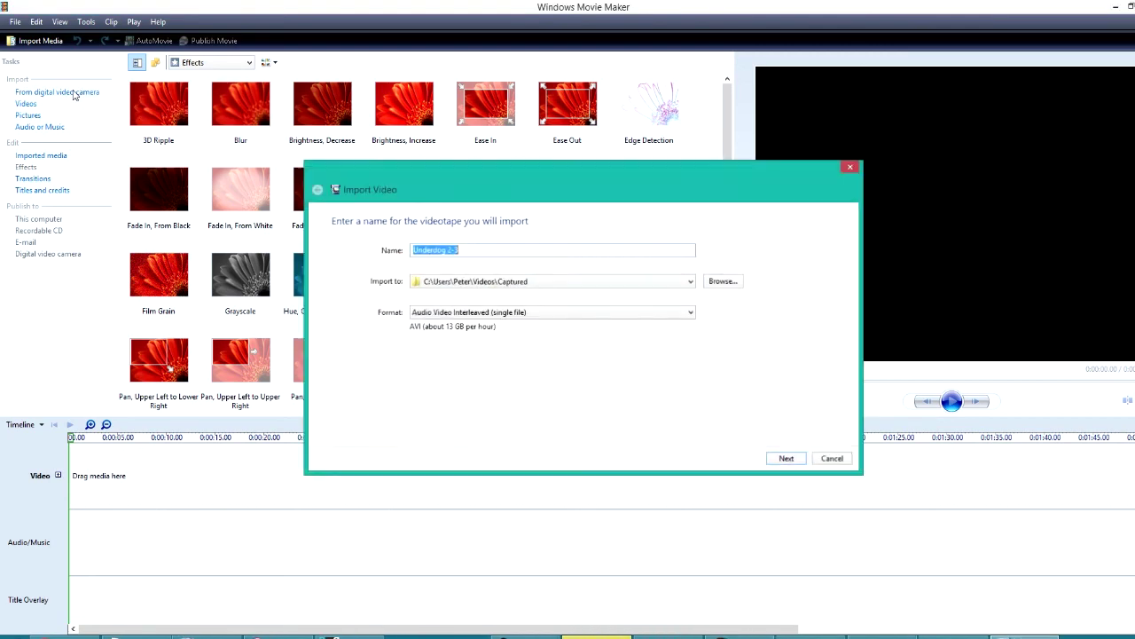
{"action": "left_click", "coordinate": [476, 249]}
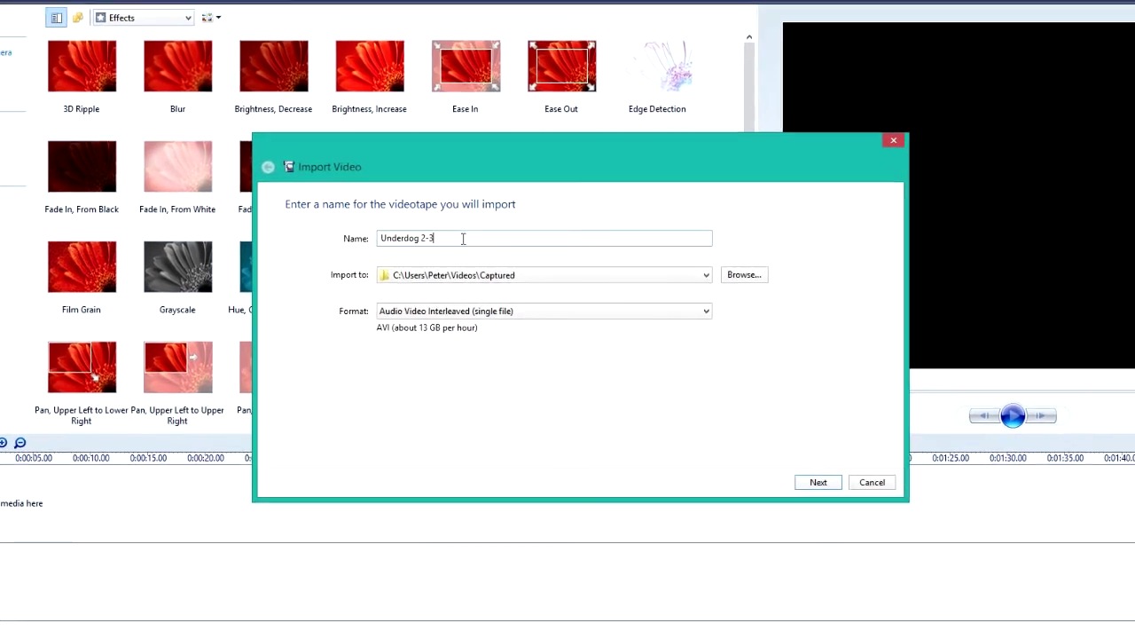
{"action": "key", "text": "BackSpace"}
{"action": "key", "text": "BackSpace"}
{"action": "key", "text": "BackSpace"}
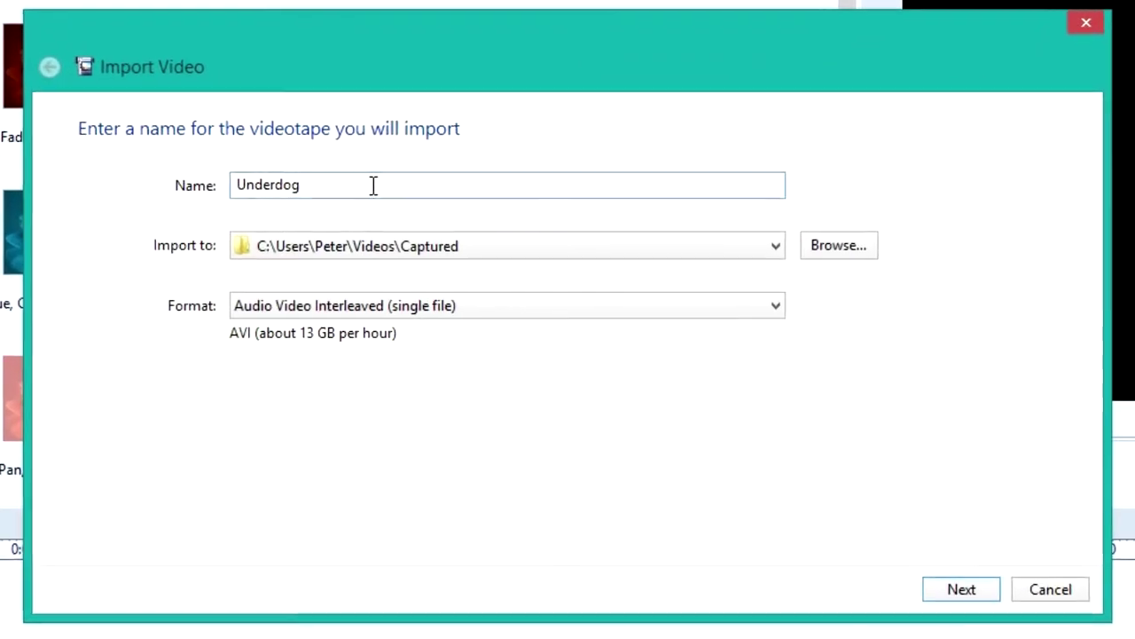
{"action": "type", "text": "3-1"}
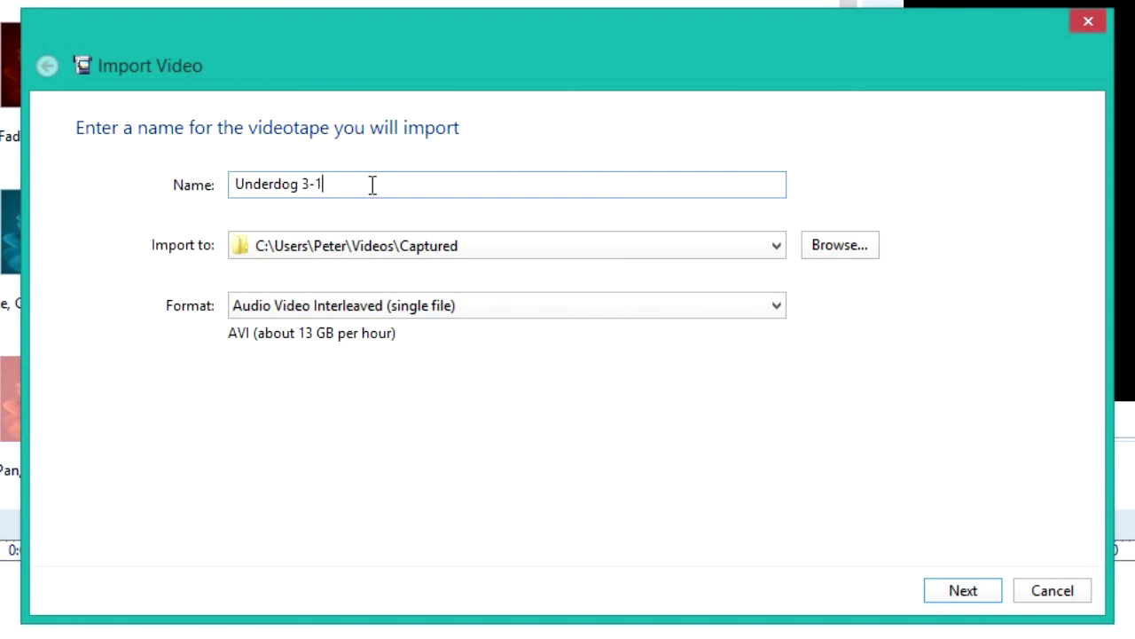
Step: Keep Audio Video Interleaved as the capture format and continue the import
{"action": "left_click", "coordinate": [469, 315]}
{"action": "left_click", "coordinate": [471, 313]}
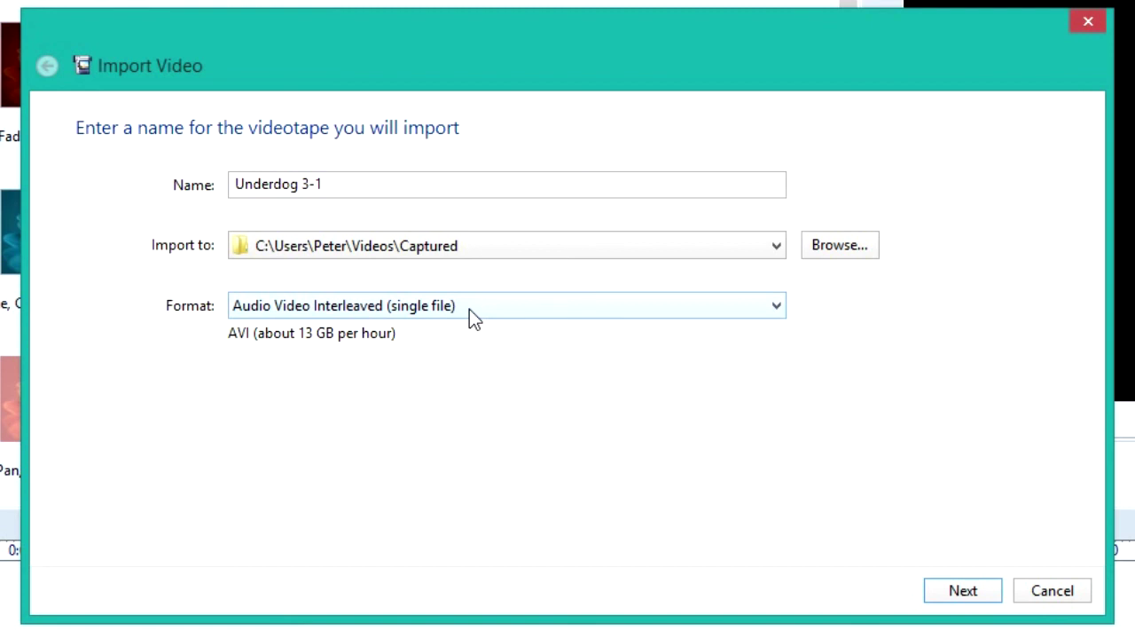
{"action": "left_click", "coordinate": [469, 308]}
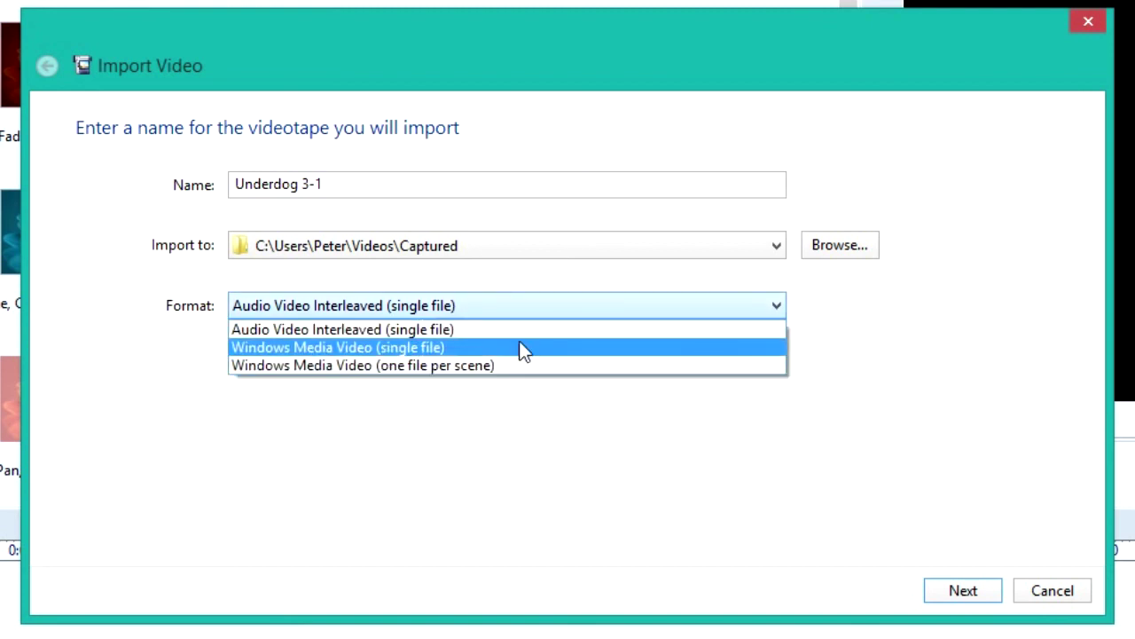
{"action": "left_click", "coordinate": [555, 307]}
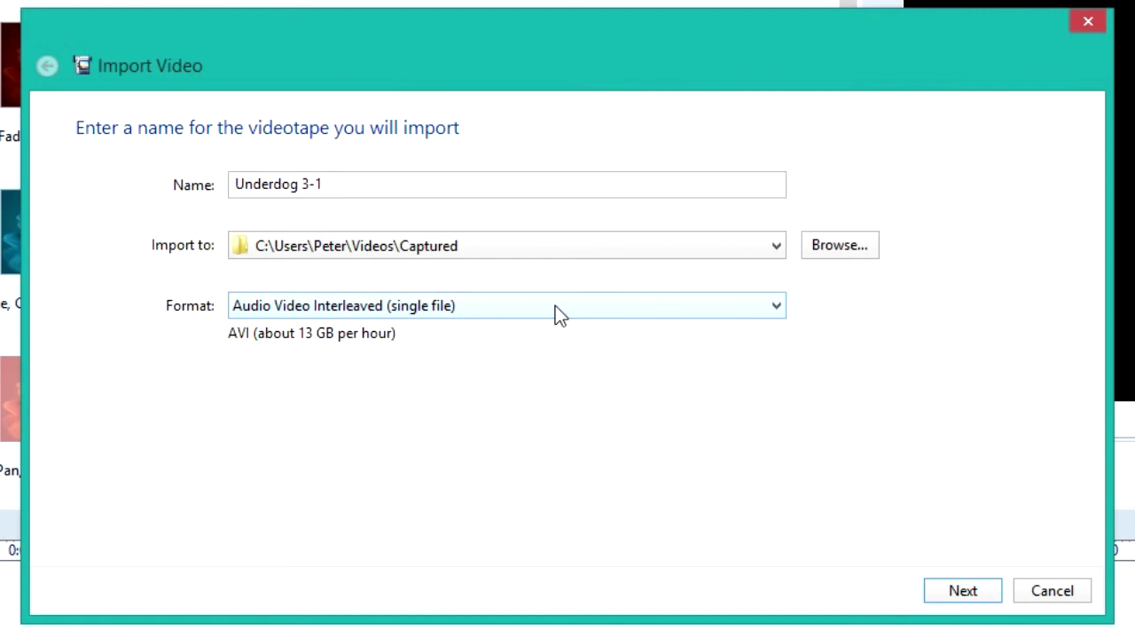
{"action": "left_click", "coordinate": [986, 588]}
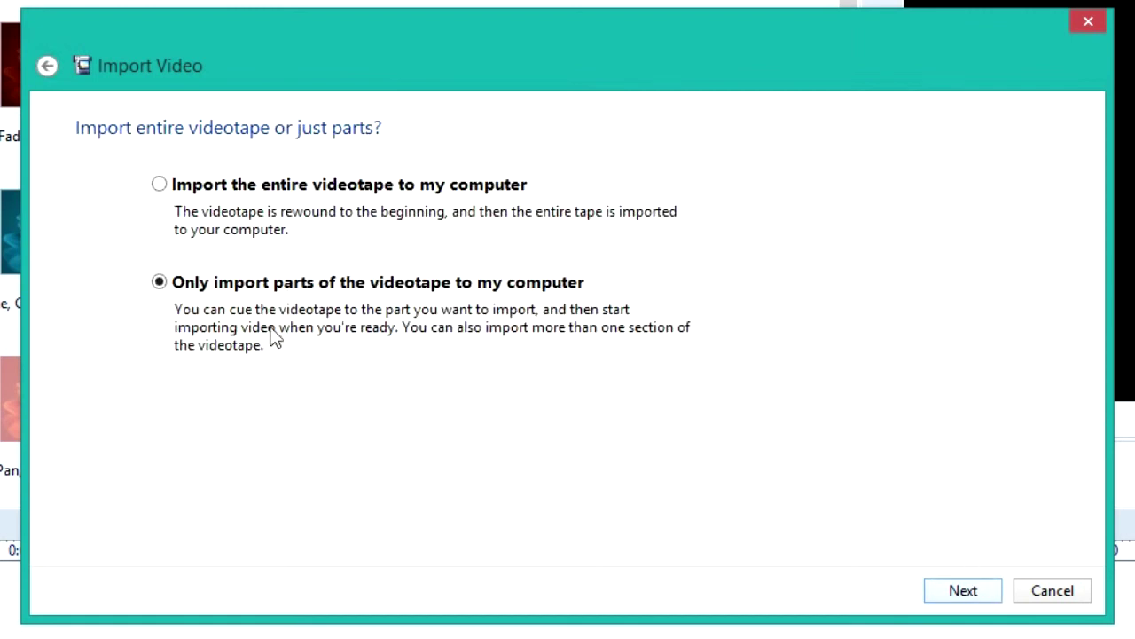
Step: Choose to import only parts of the videotape and begin the video import
{"action": "left_click", "coordinate": [963, 587]}
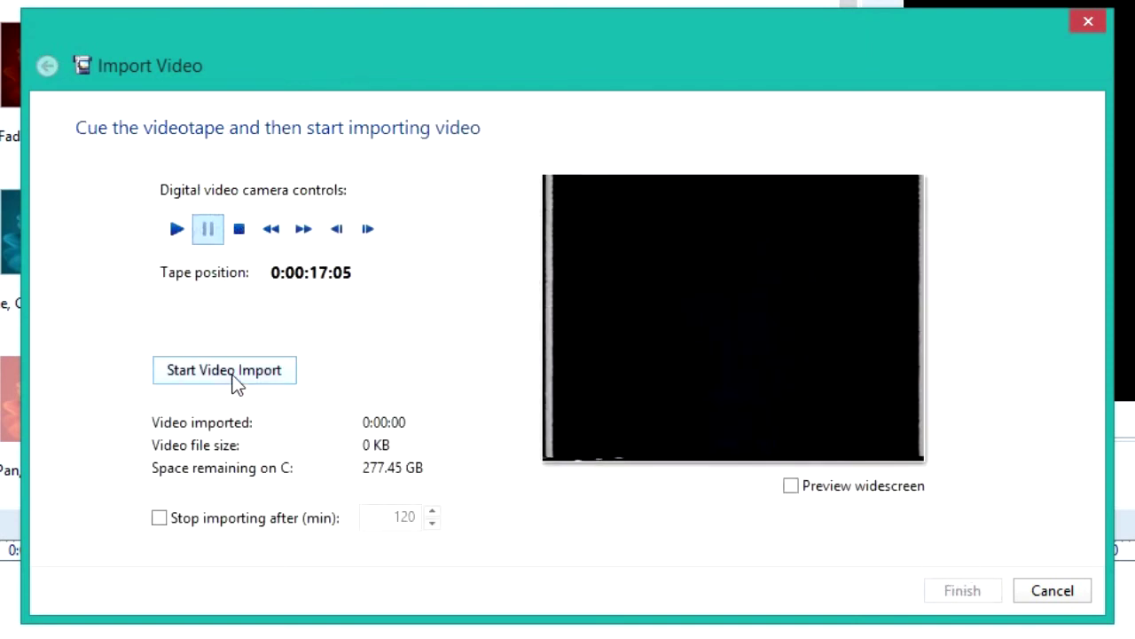
{"action": "left_click", "coordinate": [232, 373]}
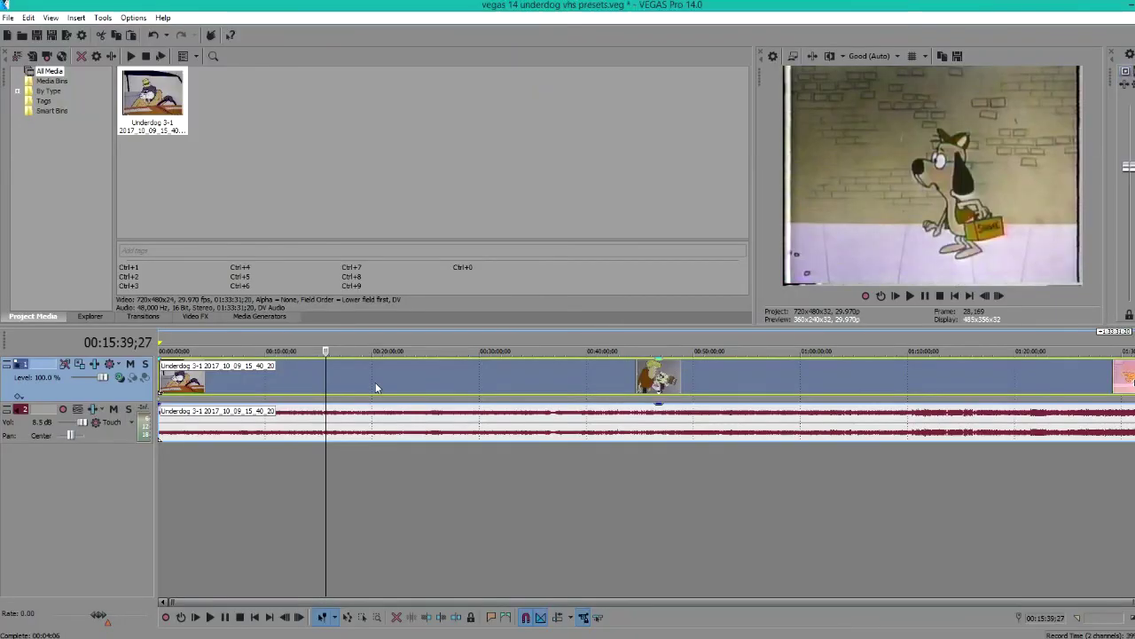
Step: Preview the clip at 00:33:03, 00:40:31 and 00:17:55, then bring up Track 1's video FX
{"action": "left_click", "coordinate": [375, 387]}
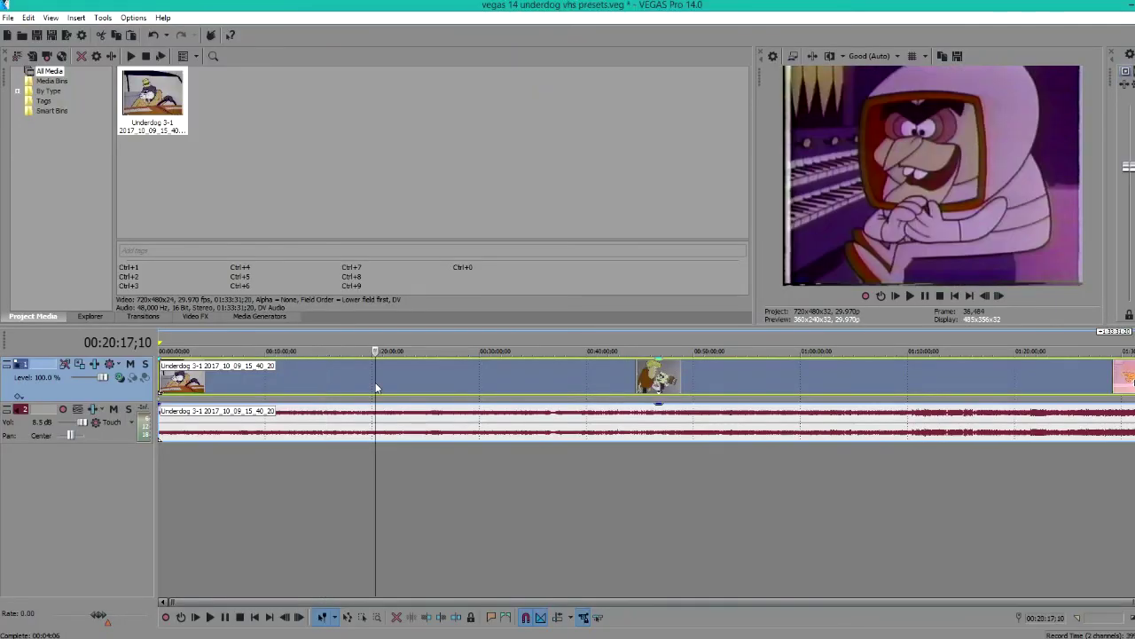
{"action": "left_click", "coordinate": [513, 395]}
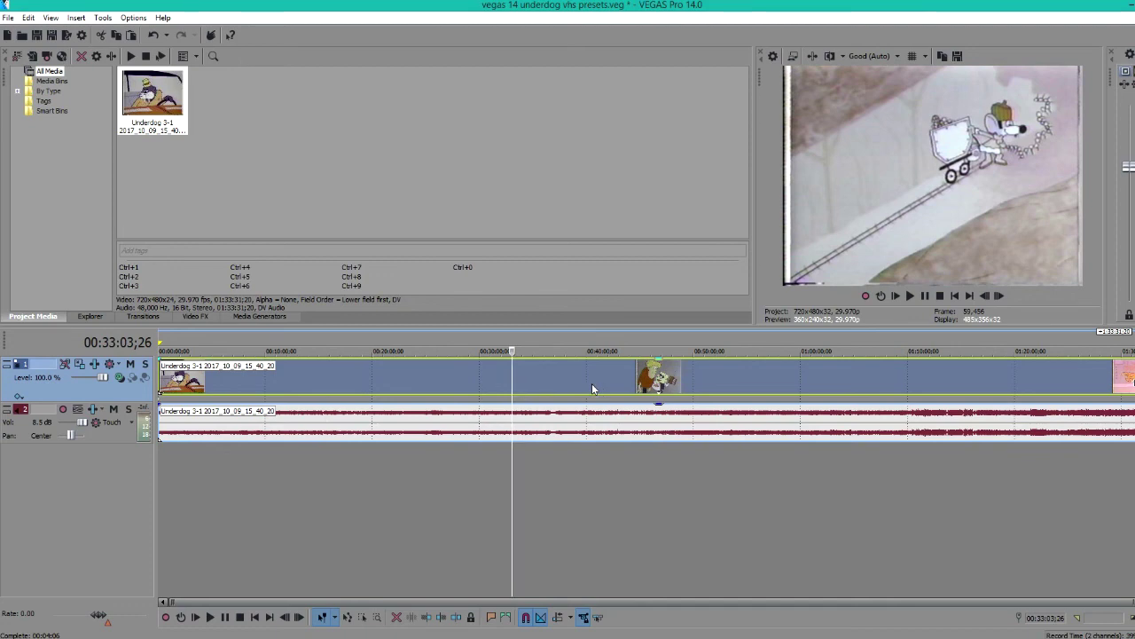
{"action": "left_click", "coordinate": [592, 388]}
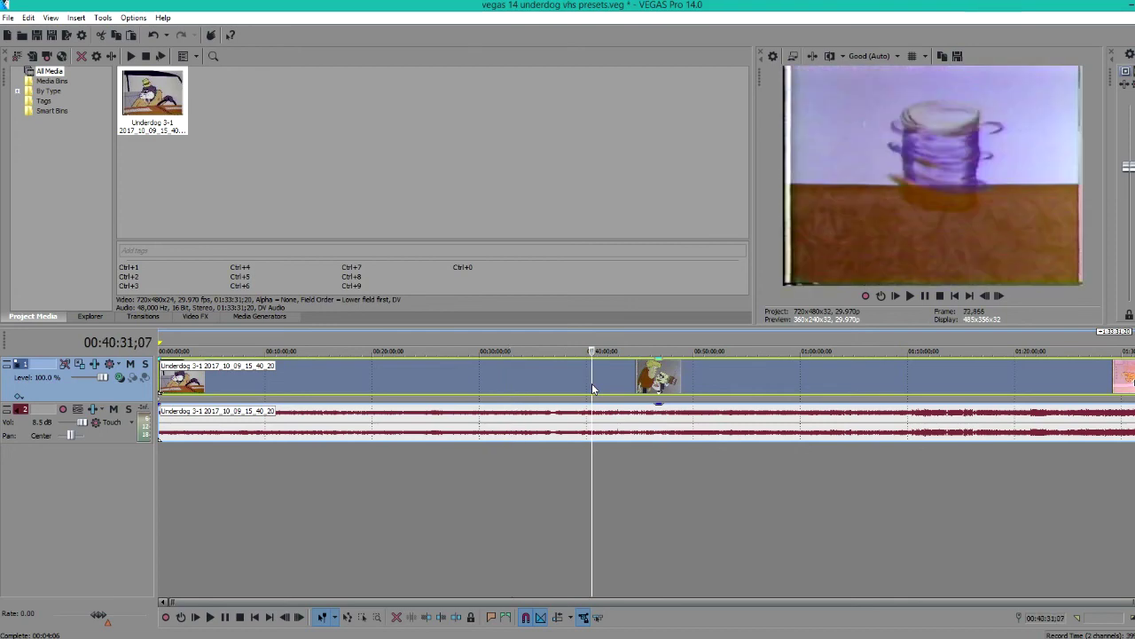
{"action": "left_click", "coordinate": [349, 387]}
{"action": "left_click", "coordinate": [95, 363]}
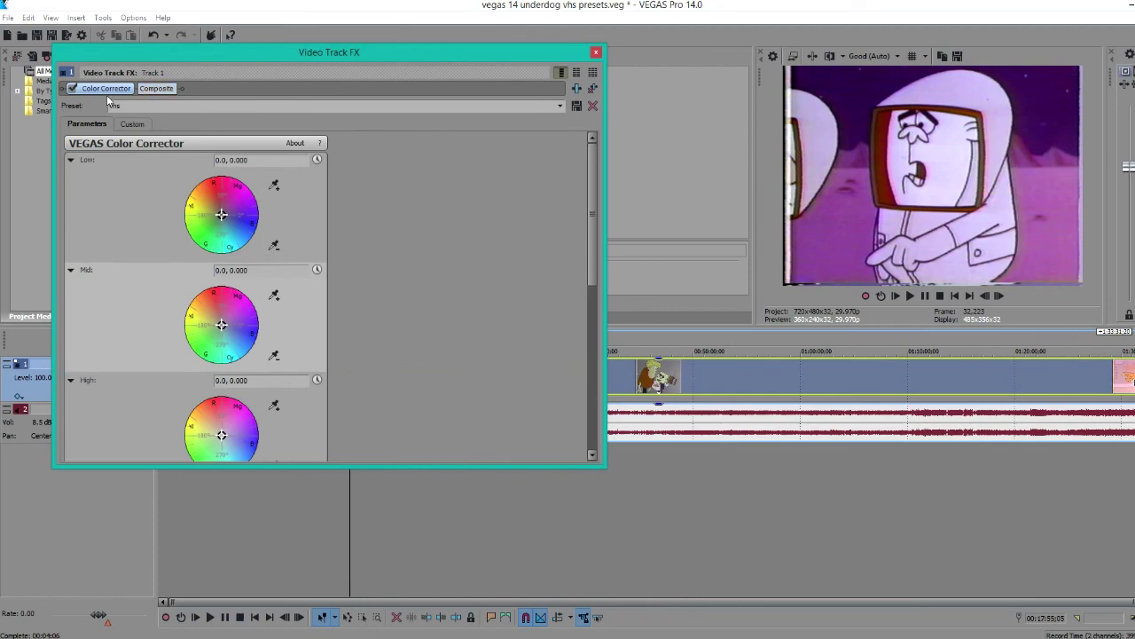
Step: Review the Color Corrector's Custom settings, then place the edit point at 00:31:47;15
{"action": "left_click", "coordinate": [133, 124]}
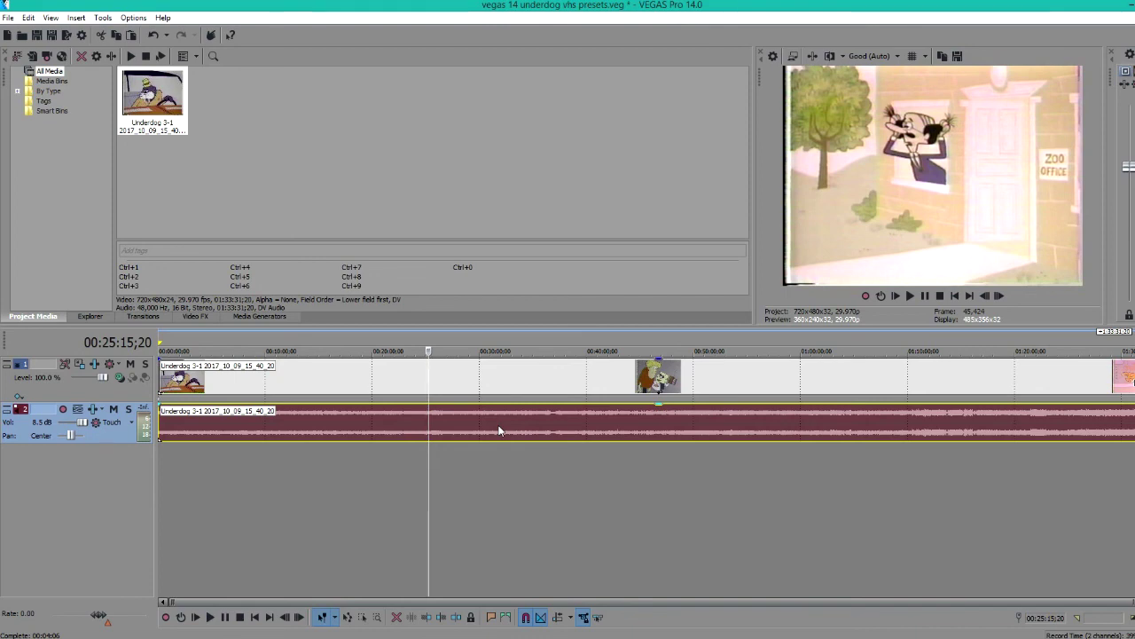
{"action": "left_click", "coordinate": [498, 431]}
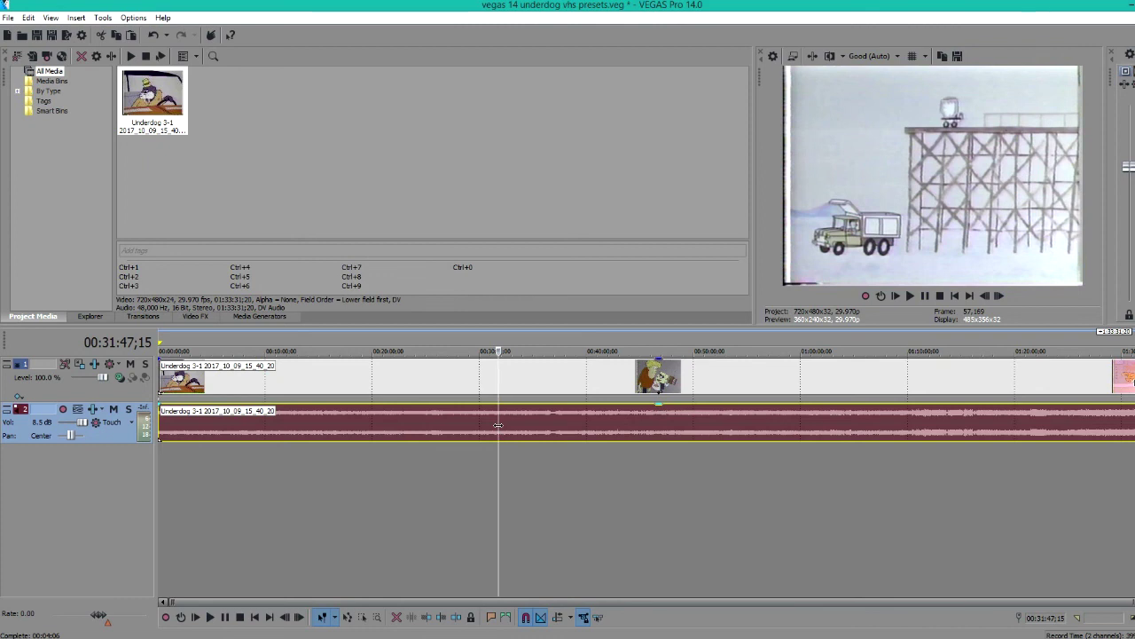
Step: Split the clip at 00:31:47;15, play it back, and drag the later audio onto new track 3
{"action": "scroll", "coordinate": [498, 426], "scroll_direction": "up", "scroll_amount": 5}
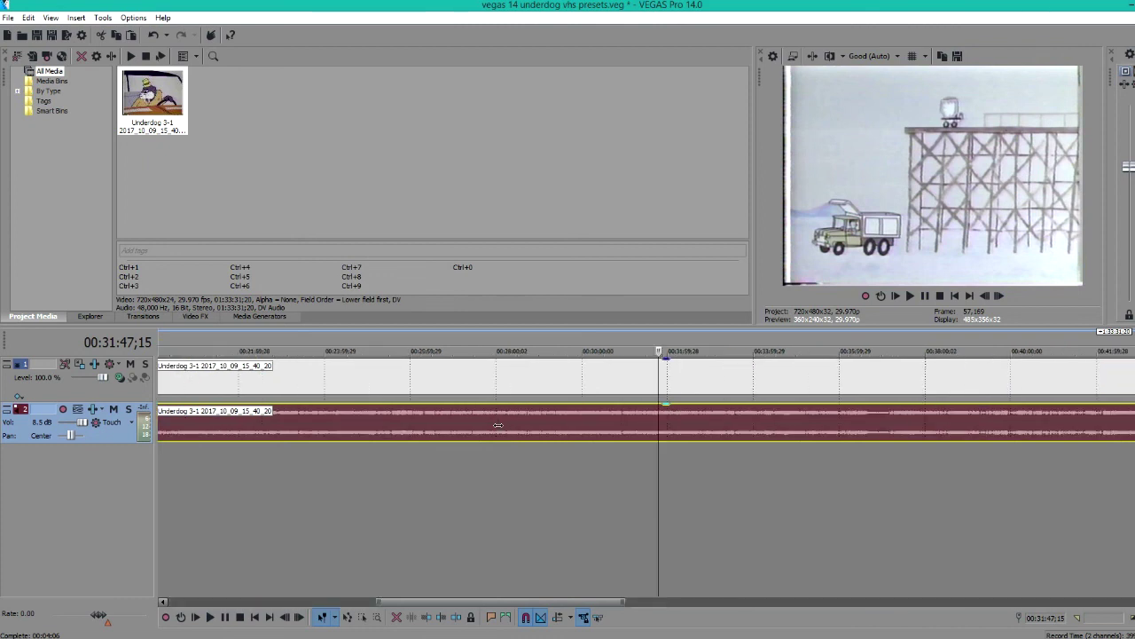
{"action": "scroll", "coordinate": [498, 426], "scroll_direction": "up", "scroll_amount": 4}
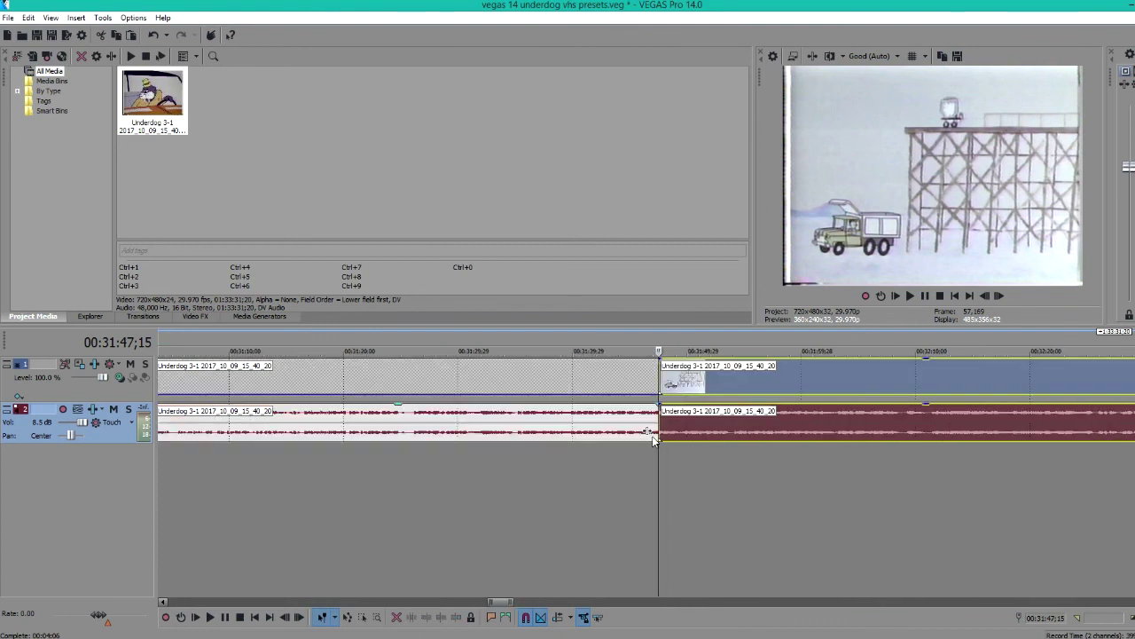
{"action": "key", "text": "s"}
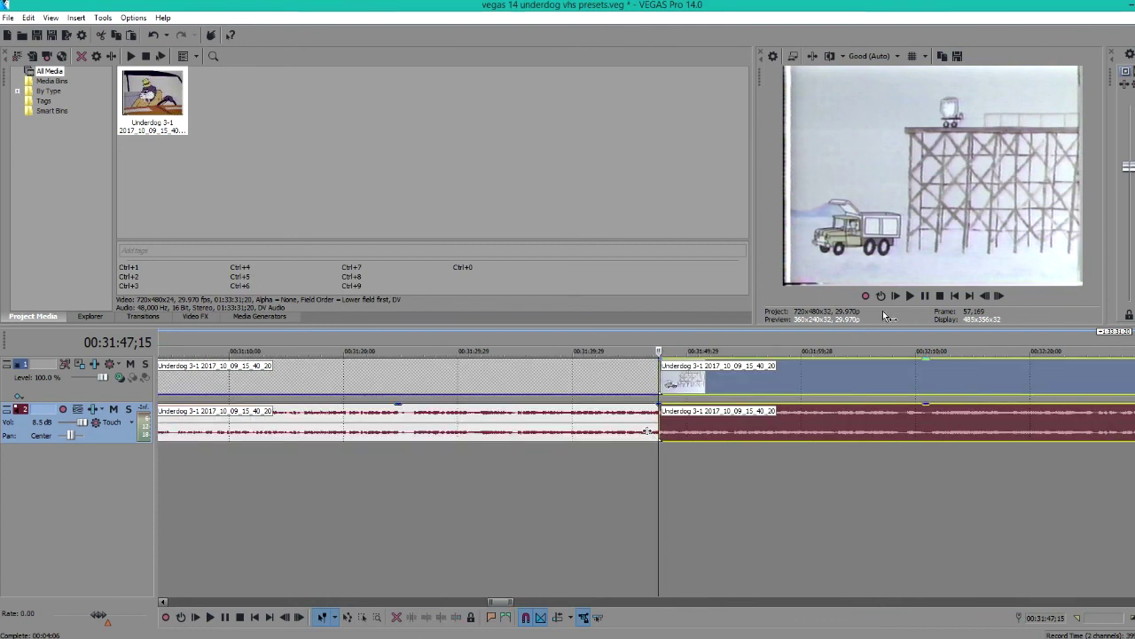
{"action": "left_click", "coordinate": [925, 297]}
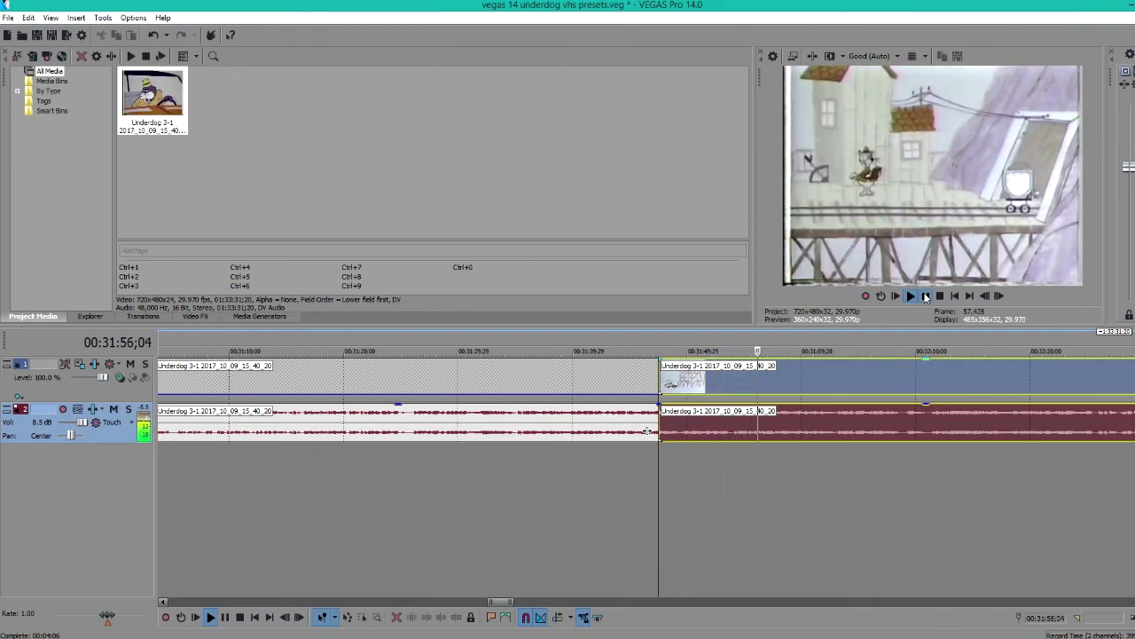
{"action": "left_click", "coordinate": [925, 298]}
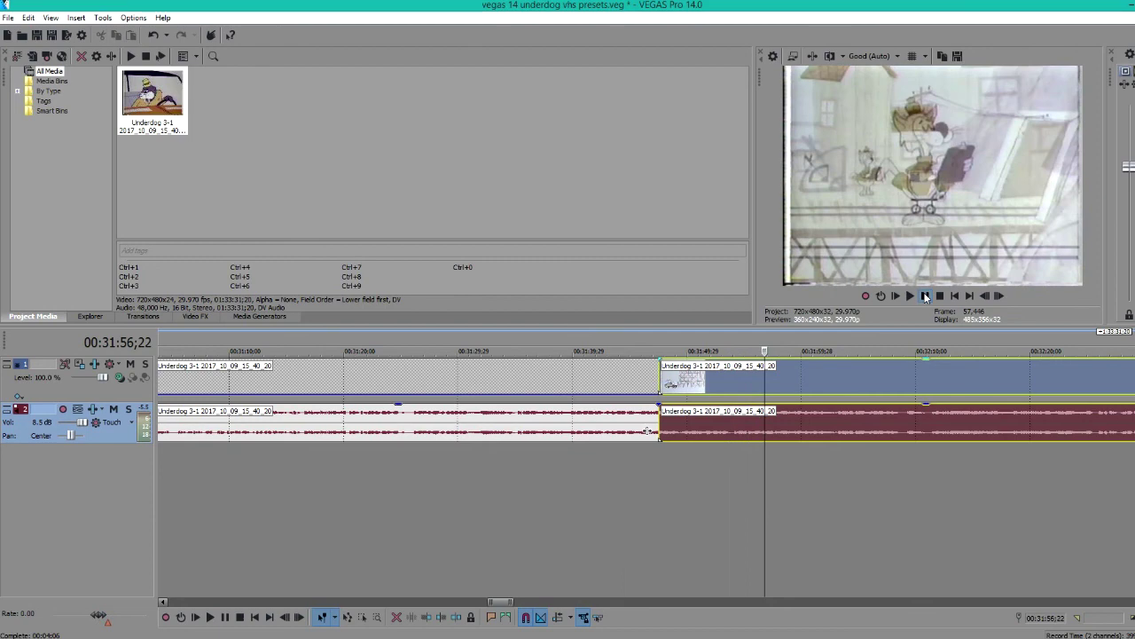
{"action": "left_click", "coordinate": [663, 431]}
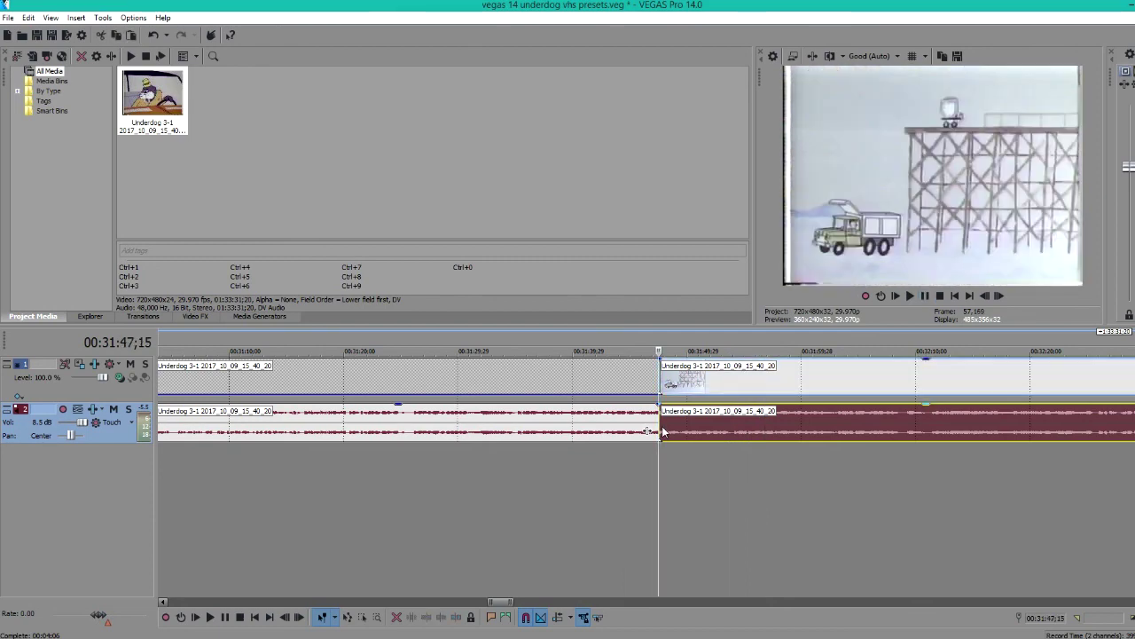
{"action": "left_click_drag", "start_coordinate": [672, 434], "coordinate": [672, 461]}
Step: Mute track 2, listen to the moved audio, then view track 2's vhs audio FX chain
{"action": "left_click", "coordinate": [113, 409]}
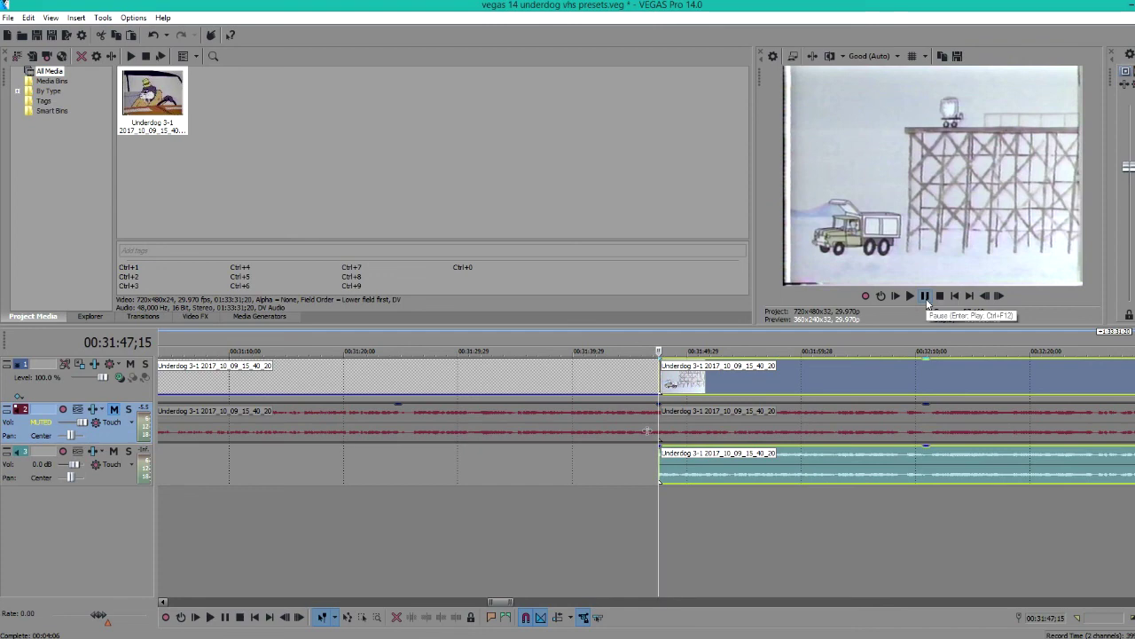
{"action": "left_click", "coordinate": [925, 296]}
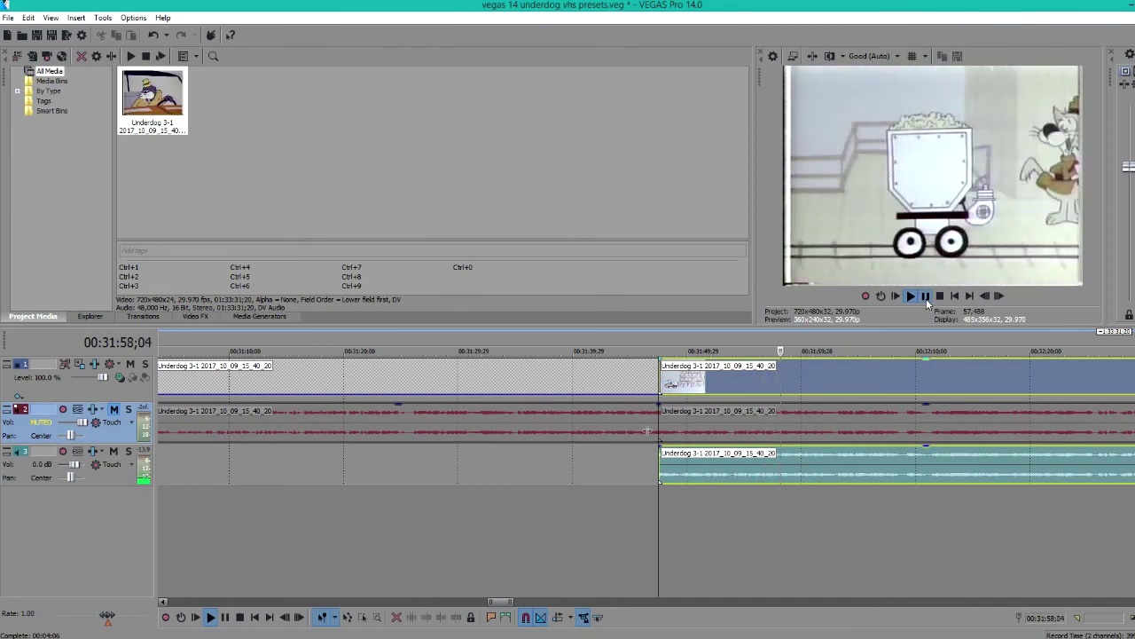
{"action": "left_click", "coordinate": [925, 296]}
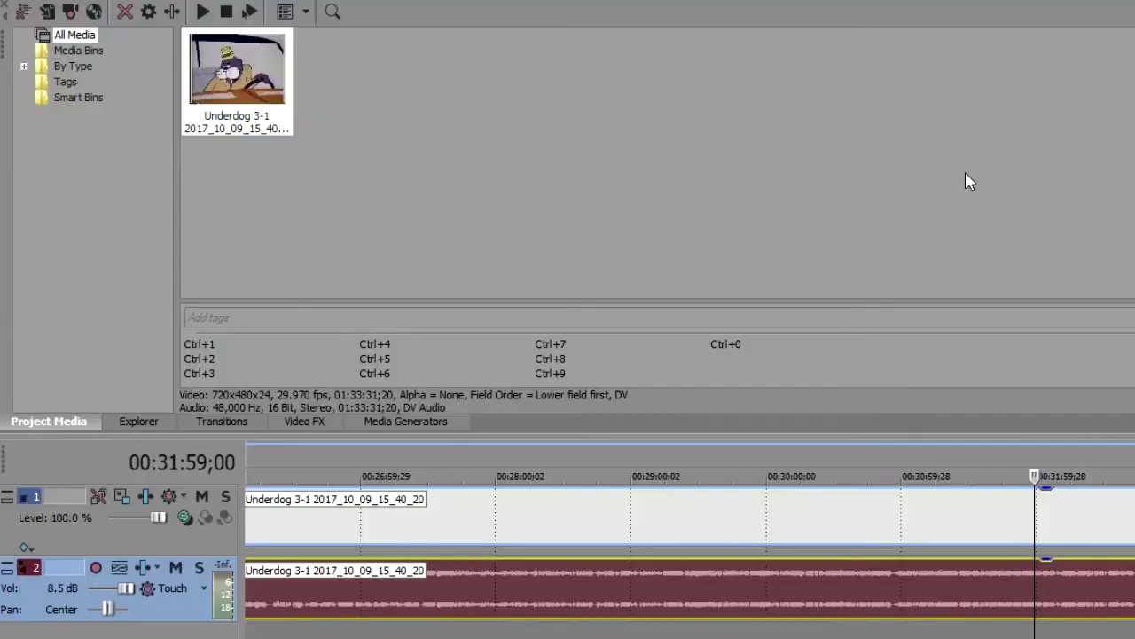
{"action": "left_click", "coordinate": [143, 568]}
{"action": "left_click", "coordinate": [321, 69]}
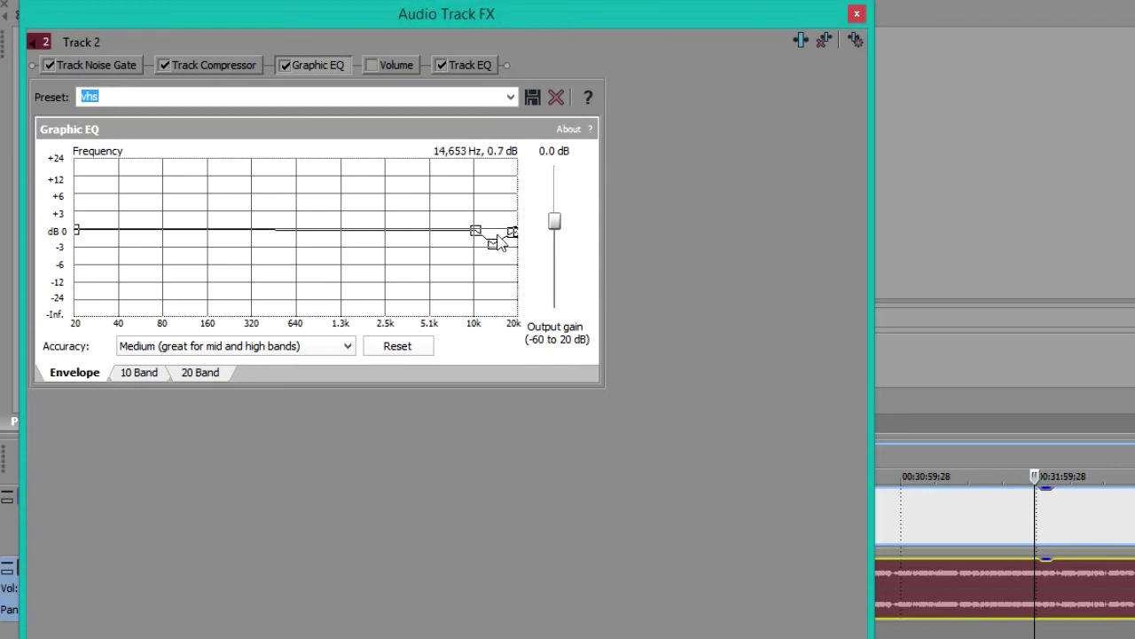
{"action": "left_click", "coordinate": [399, 70]}
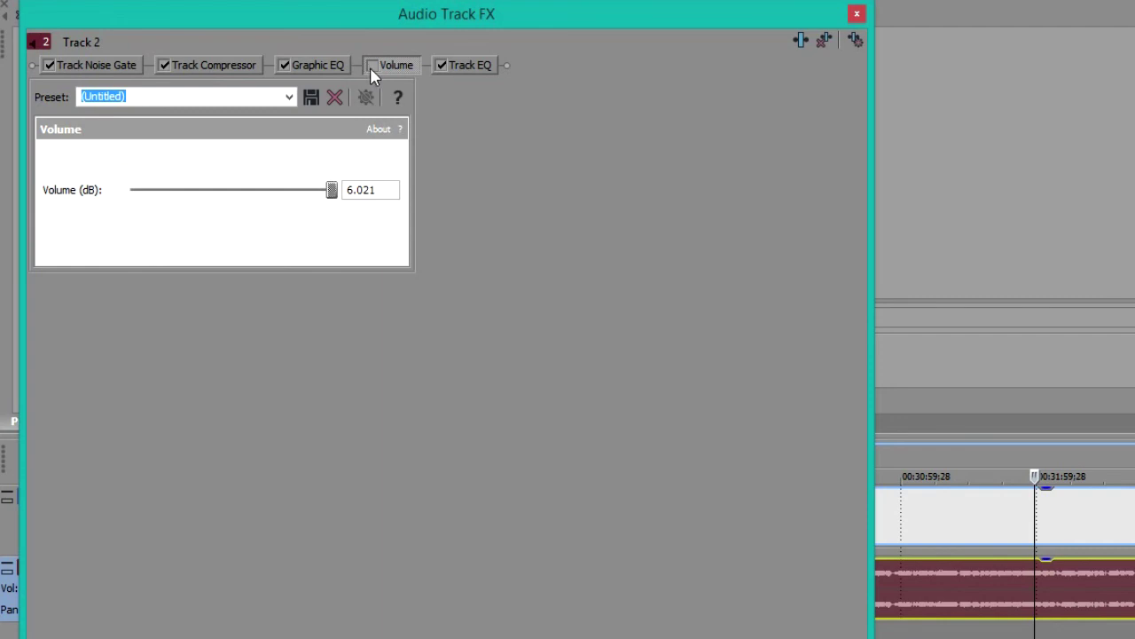
{"action": "left_click", "coordinate": [468, 69]}
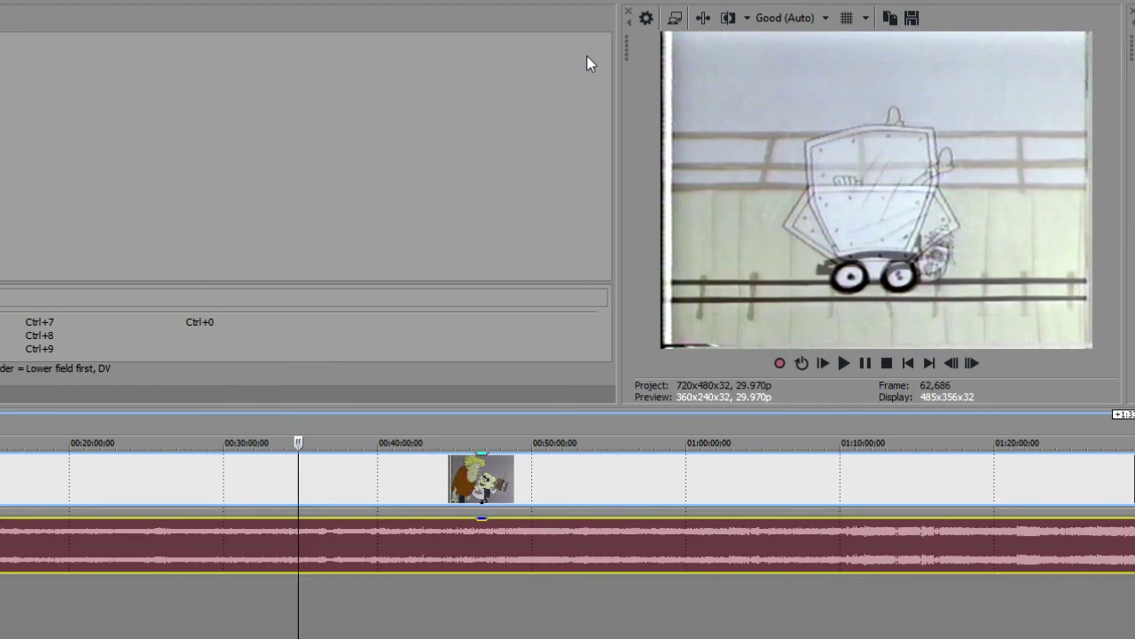
Step: Check the project's 720x480, 29.970 fps video properties and accept them
{"action": "left_click", "coordinate": [648, 17]}
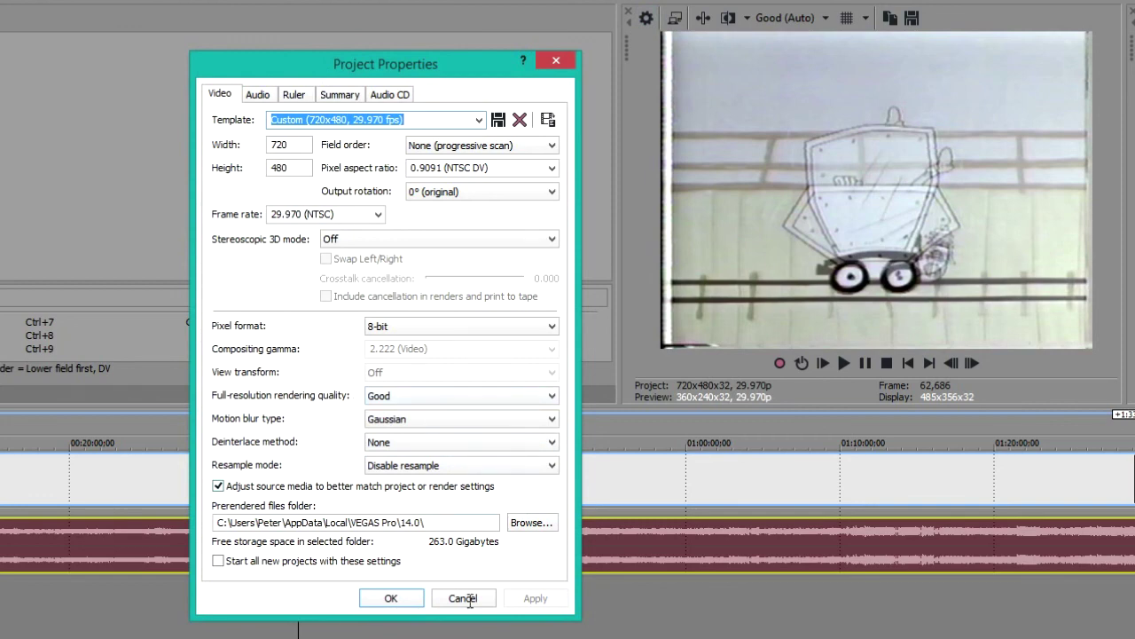
{"action": "left_click", "coordinate": [392, 599]}
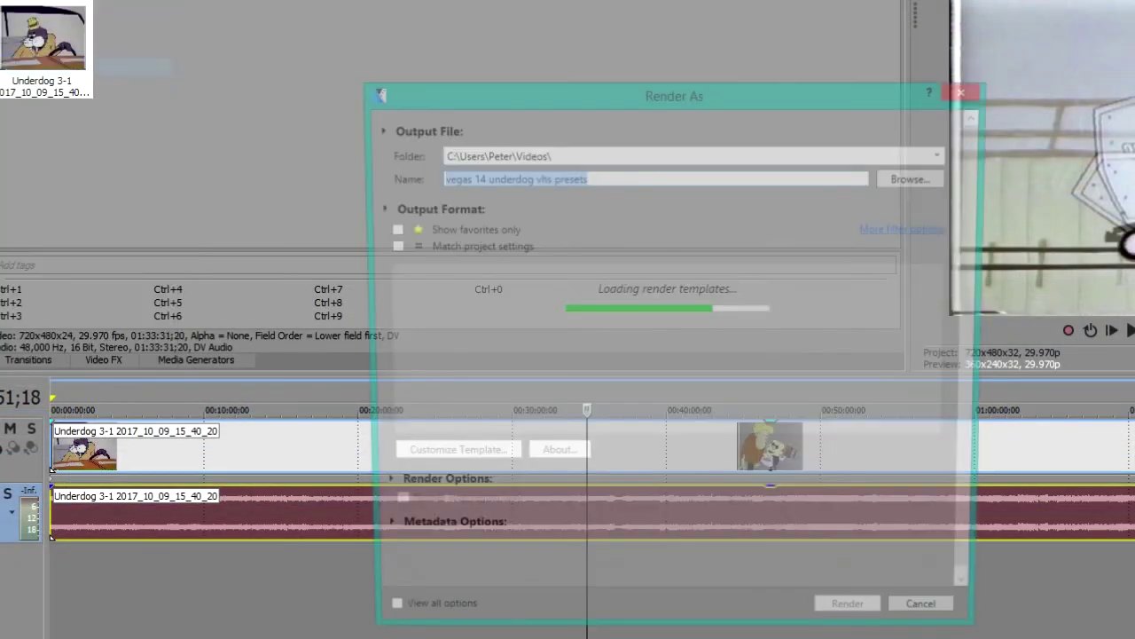
Step: Scroll the Render As format list to find the AVI template
{"action": "left_click_drag", "start_coordinate": [947, 336], "coordinate": [950, 353]}
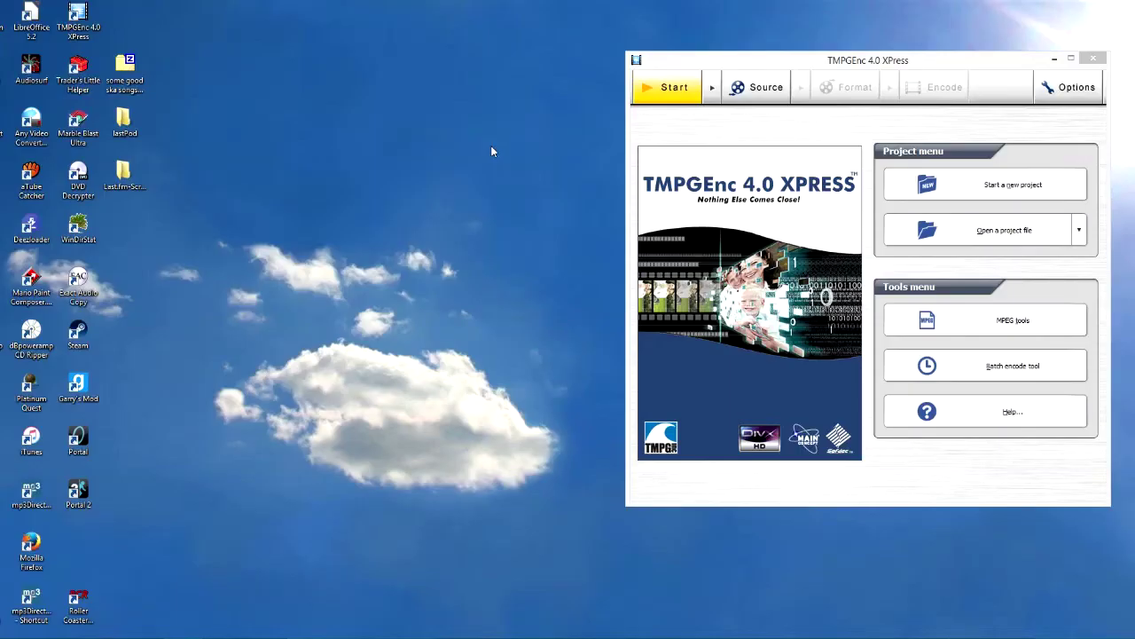
Step: Start a new TMPGEnc project and drop Underdog Nickelodeon Syndication Tape 3.avi into the source clips
{"action": "left_click", "coordinate": [670, 139]}
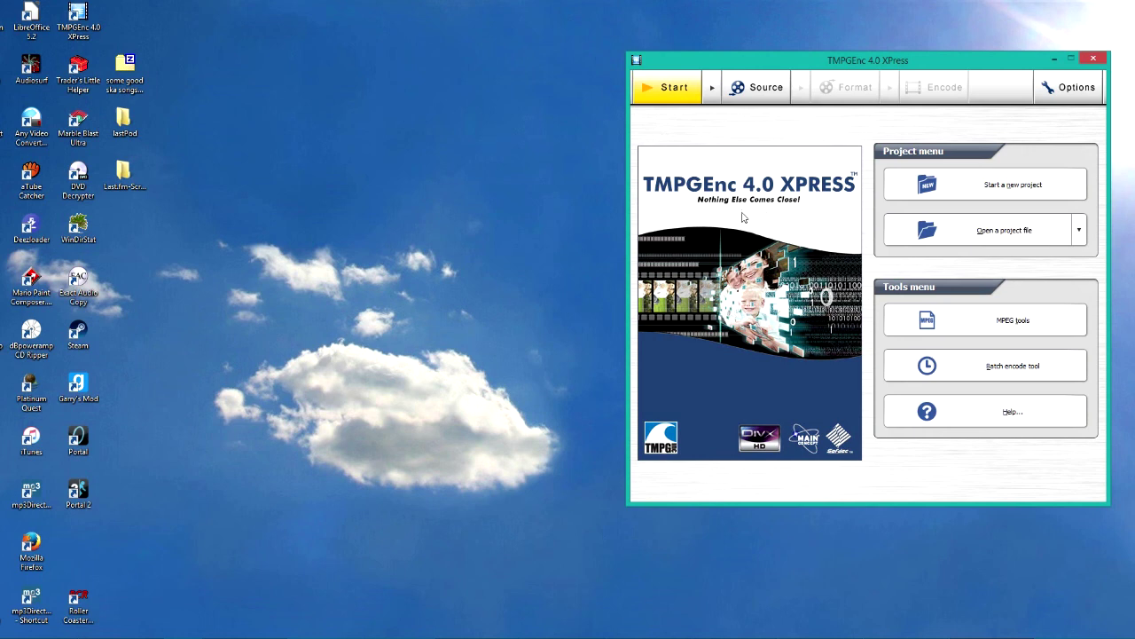
{"action": "left_click", "coordinate": [755, 87]}
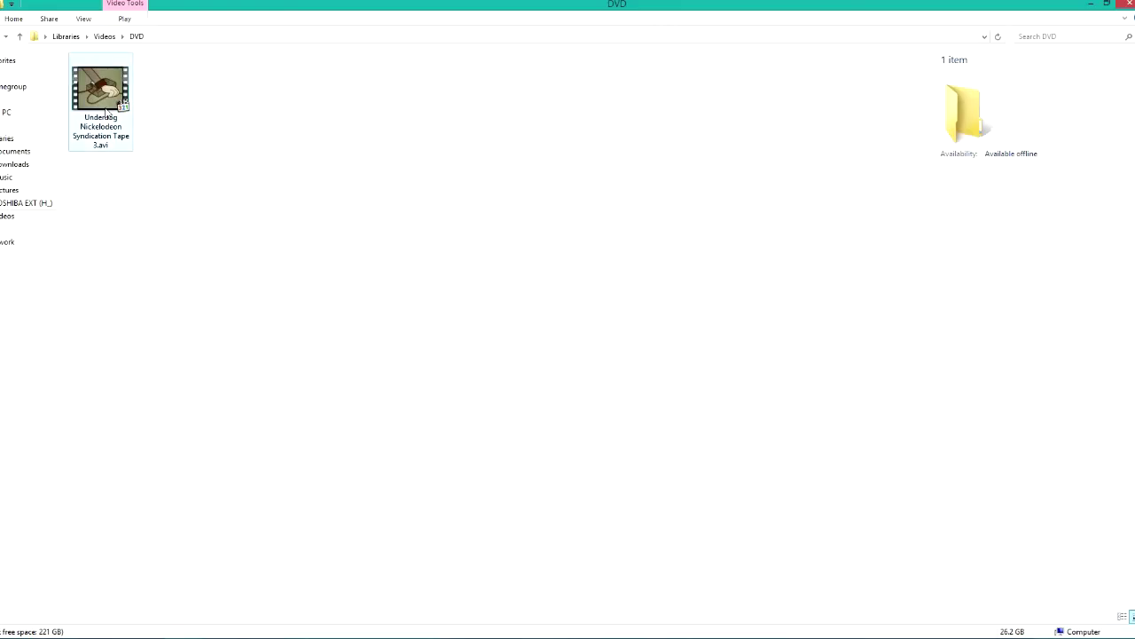
{"action": "left_click_drag", "start_coordinate": [101, 93], "coordinate": [794, 259]}
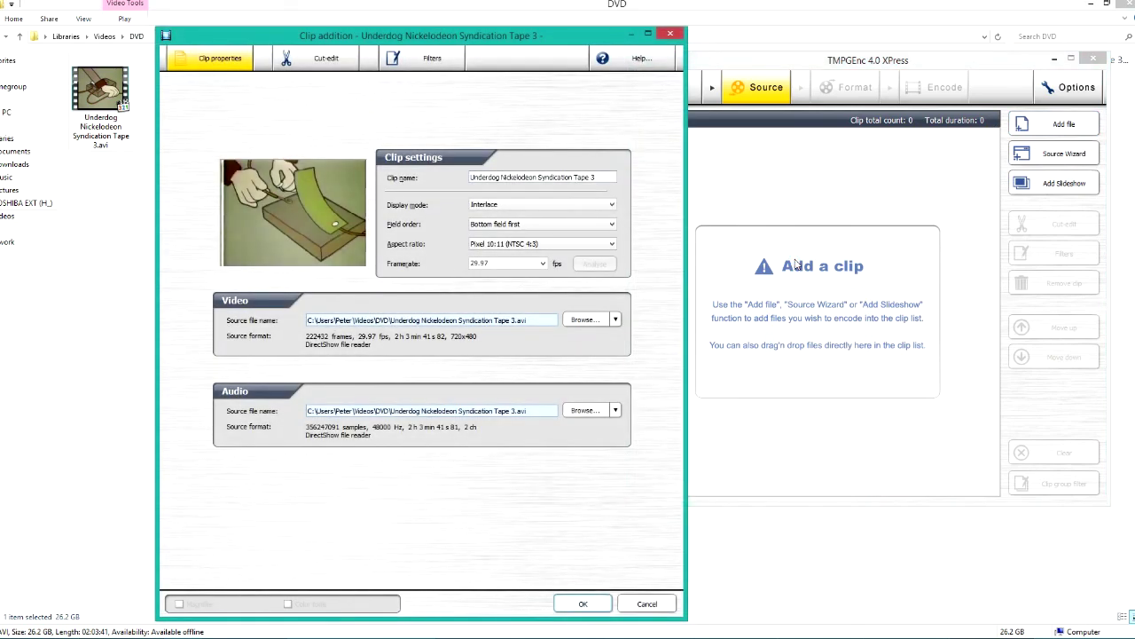
Step: Review the clip's cut-edit page and Contour, Color correction, Volume, Picture resize and Deinterlace filters, then add the clip
{"action": "left_click", "coordinate": [303, 58]}
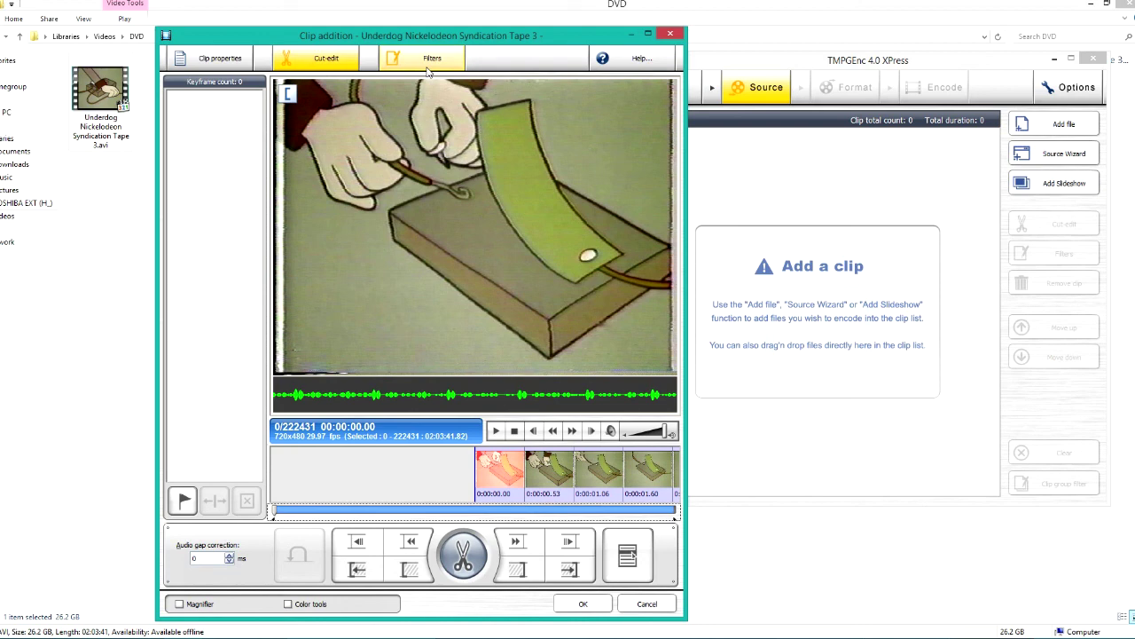
{"action": "left_click", "coordinate": [429, 62]}
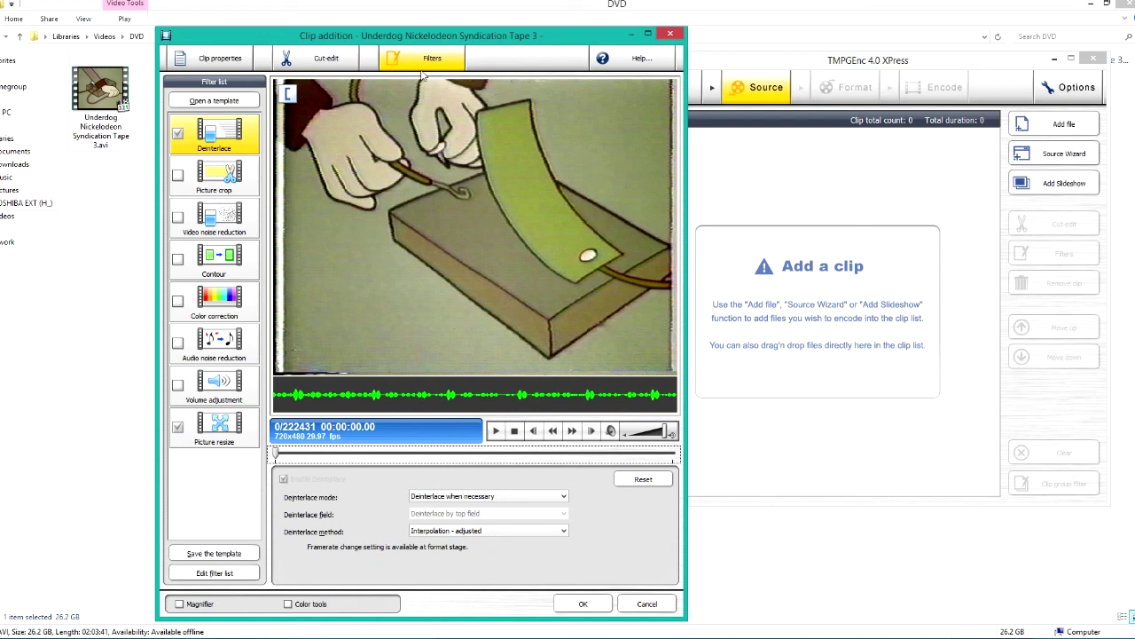
{"action": "left_click", "coordinate": [229, 264]}
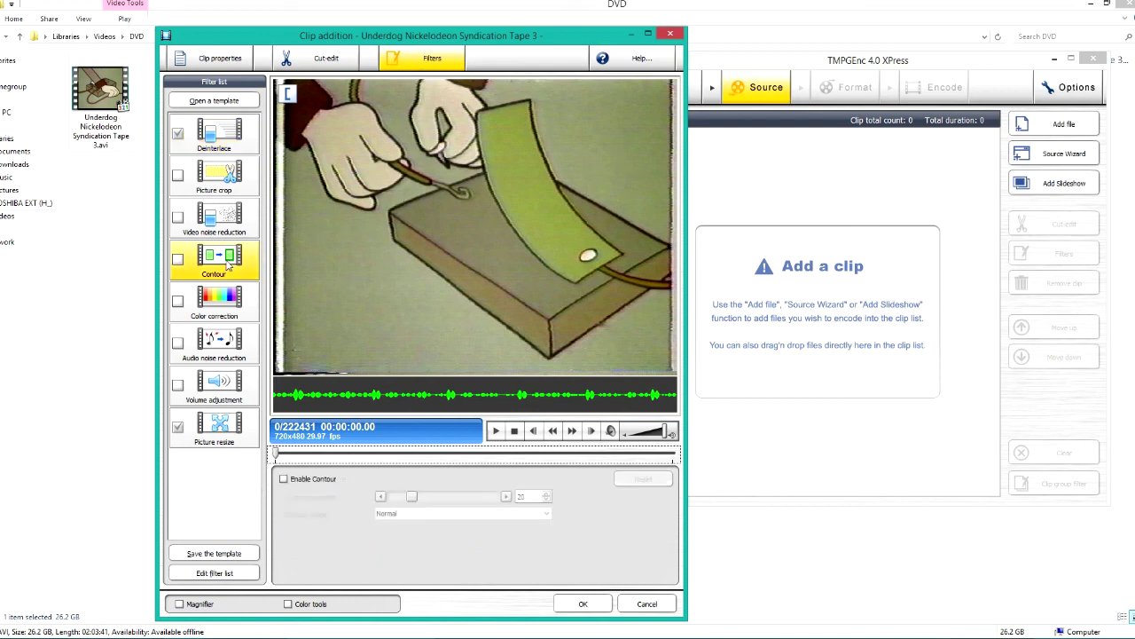
{"action": "left_click", "coordinate": [227, 317]}
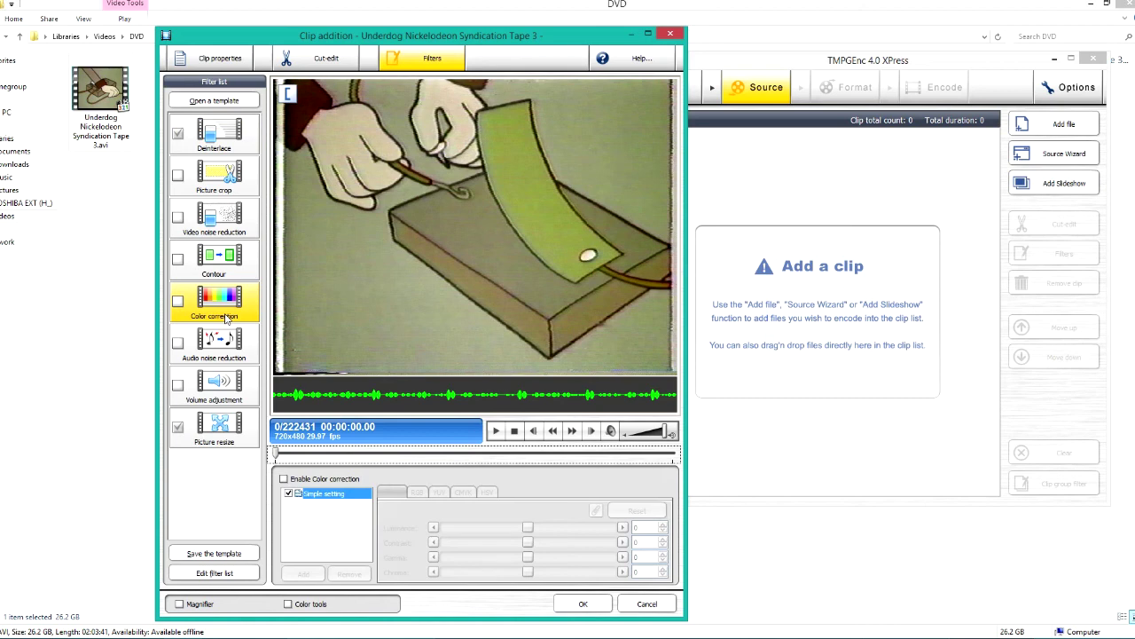
{"action": "left_click", "coordinate": [237, 384]}
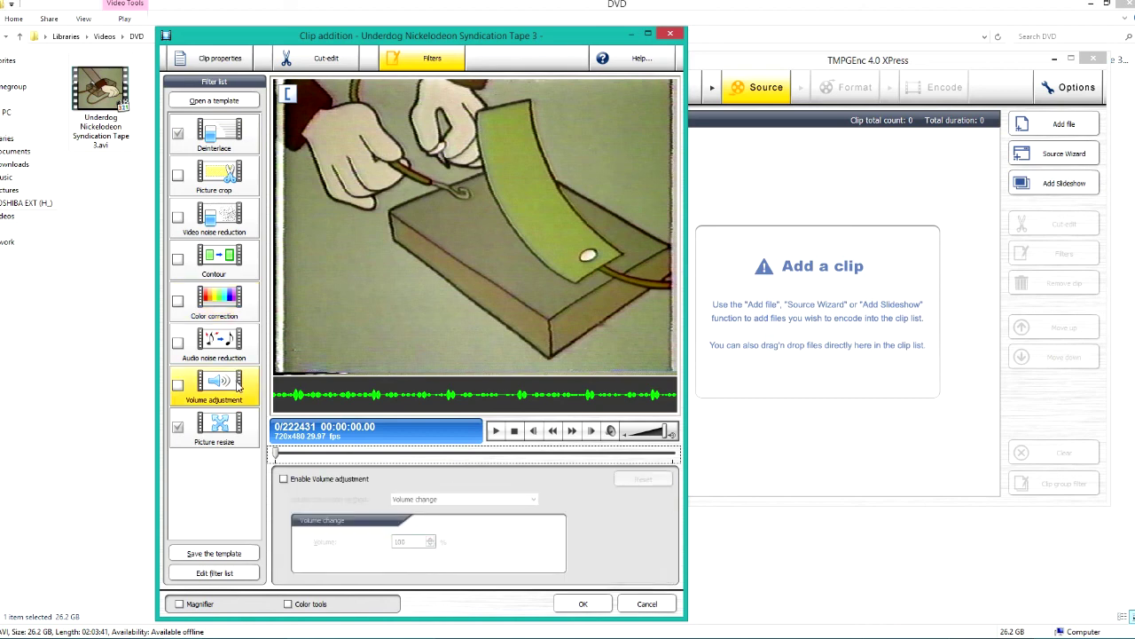
{"action": "left_click", "coordinate": [250, 431]}
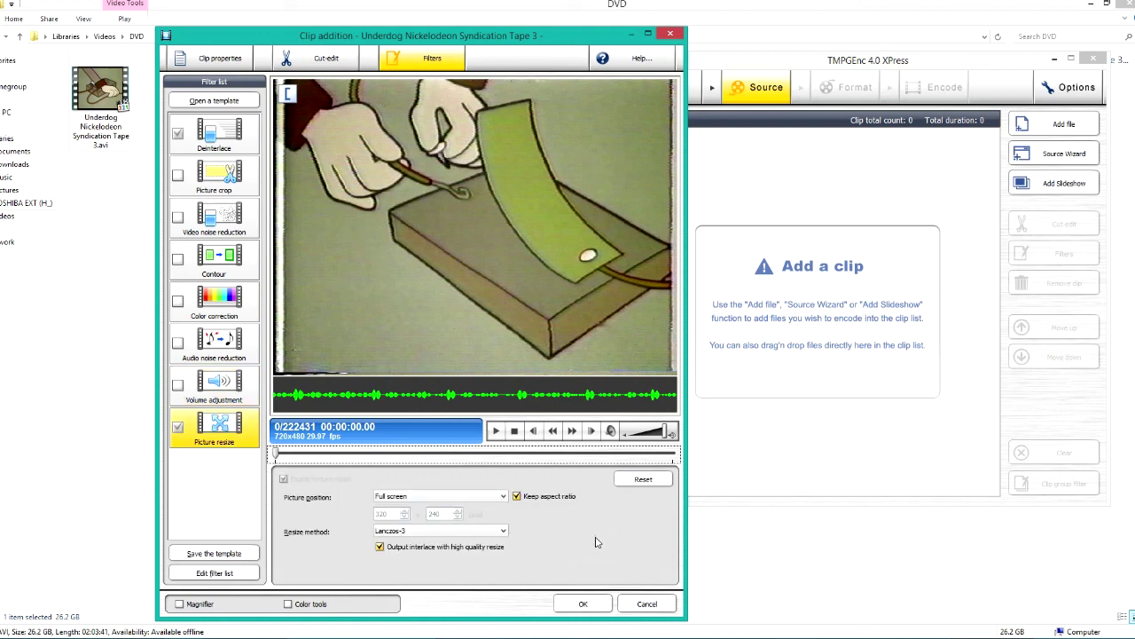
{"action": "left_click", "coordinate": [188, 144]}
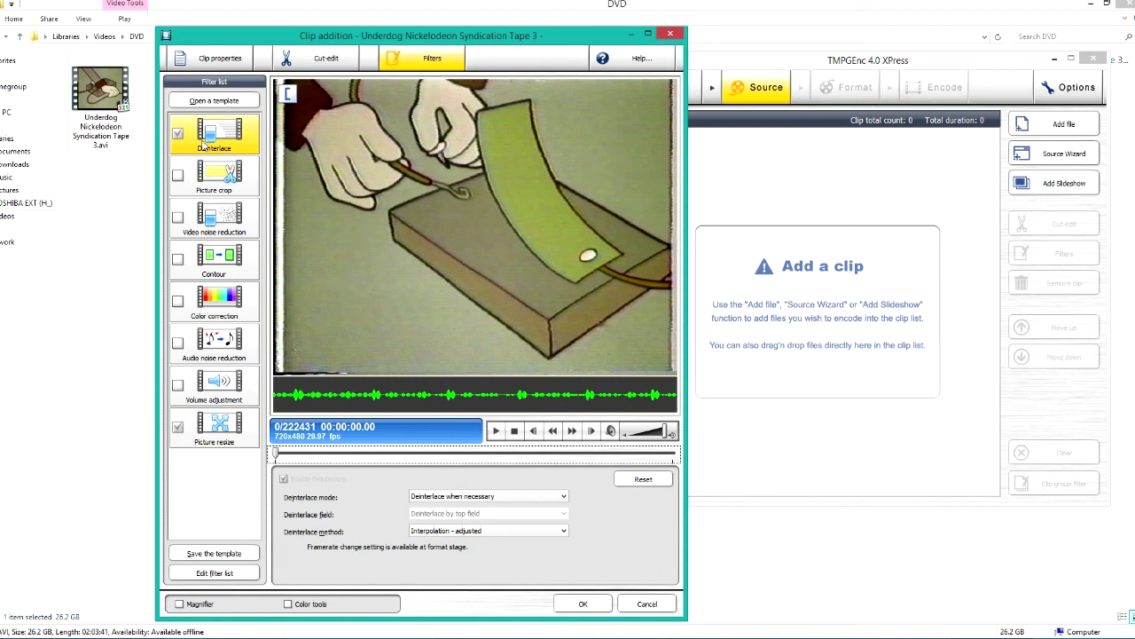
{"action": "left_click", "coordinate": [583, 603]}
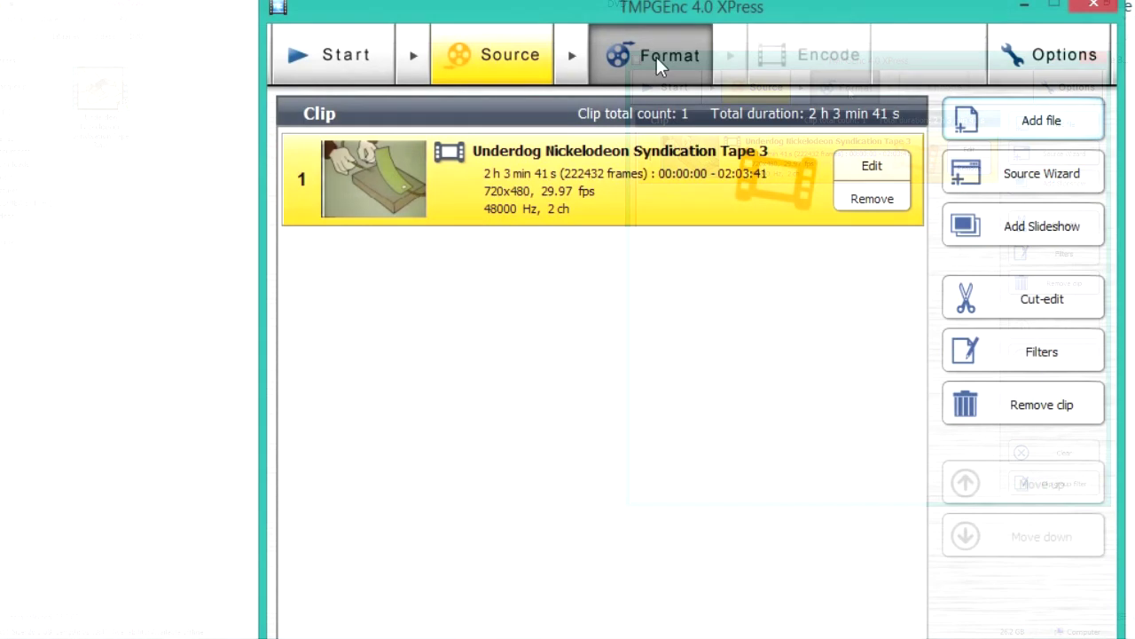
{"action": "left_click", "coordinate": [656, 57]}
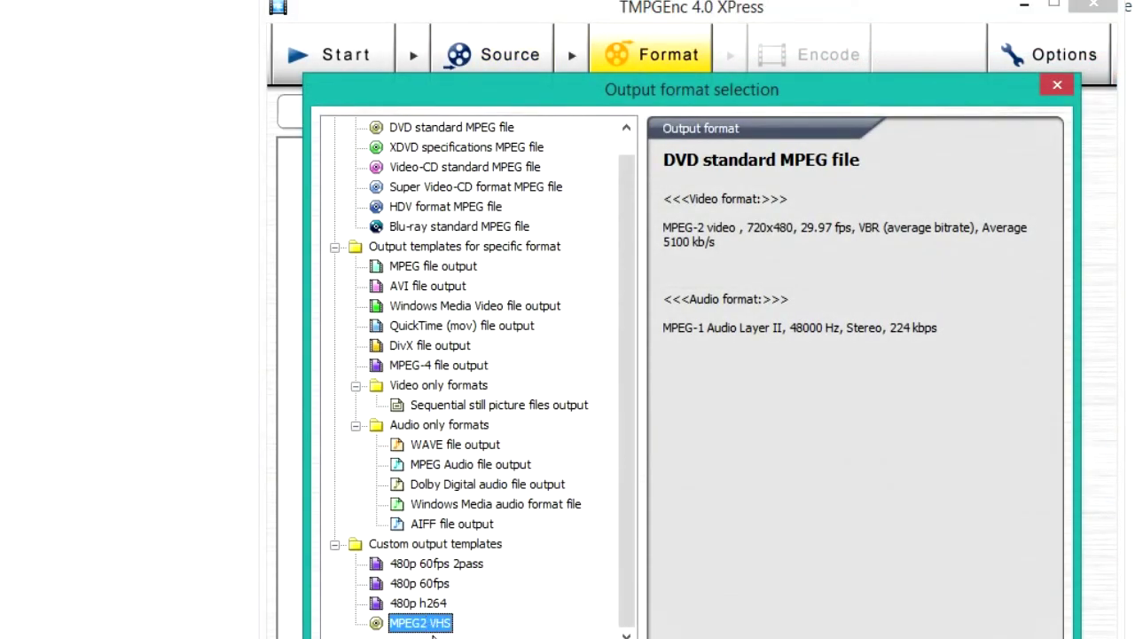
Step: Choose the MPEG2 VHS custom output template instead of the DVD standard MPEG template
{"action": "scroll", "coordinate": [443, 593], "scroll_direction": "up", "scroll_amount": 1}
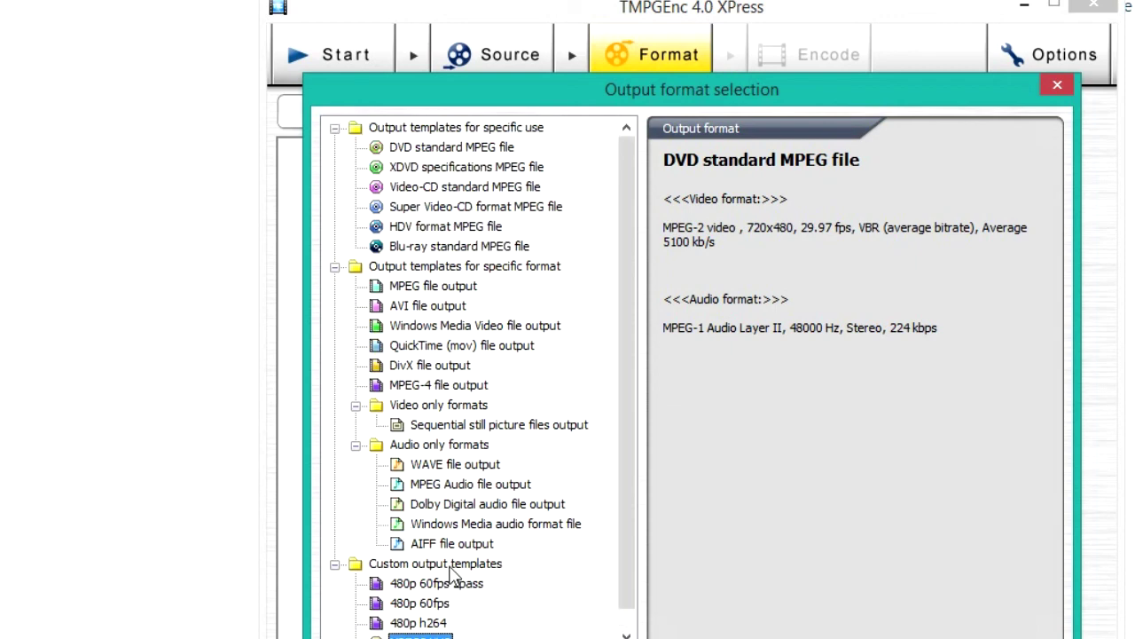
{"action": "left_click", "coordinate": [457, 149]}
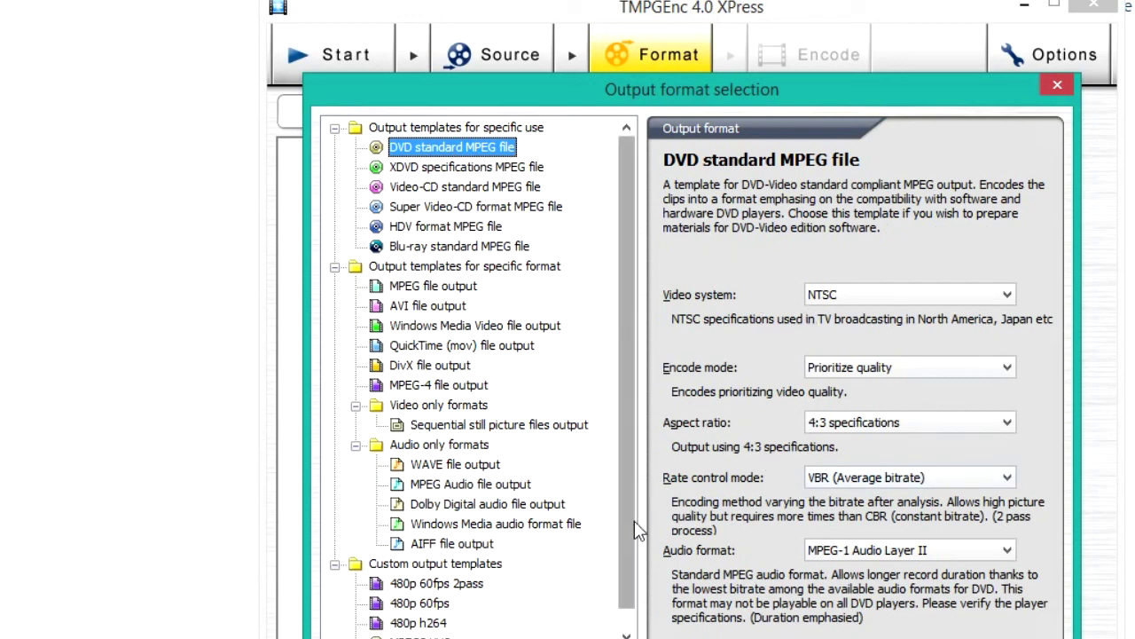
{"action": "scroll", "coordinate": [550, 577], "scroll_direction": "down", "scroll_amount": 1}
{"action": "left_click", "coordinate": [421, 623]}
{"action": "key", "text": "Return"}
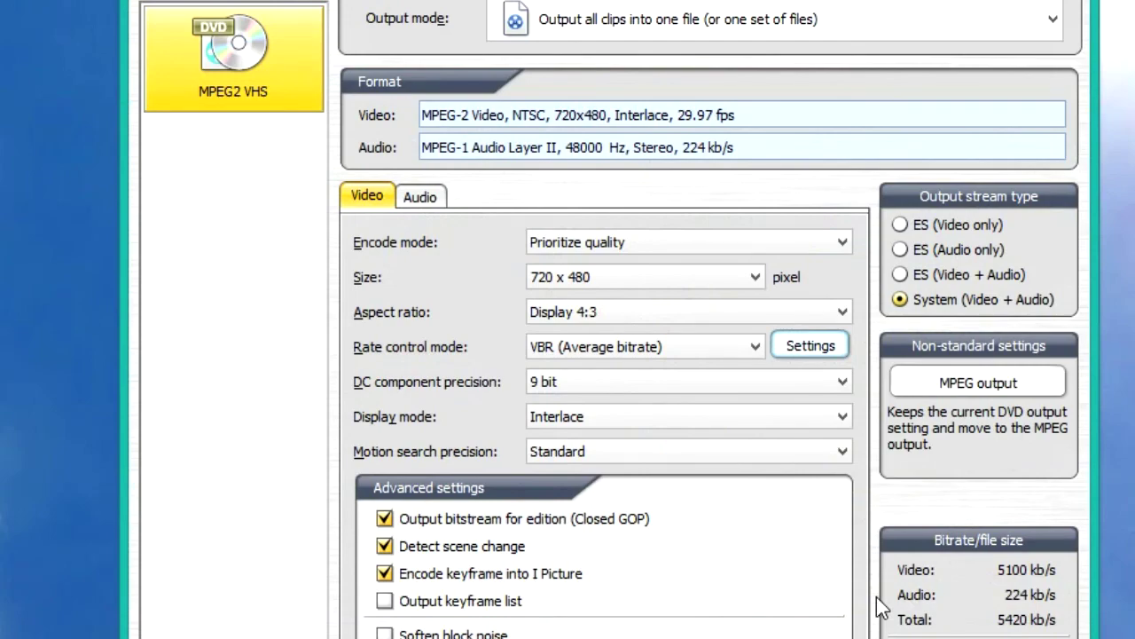
Step: Confirm the 5100 kb/s average bitrate and 720x480 video settings, then proceed to Encode
{"action": "left_click", "coordinate": [821, 339]}
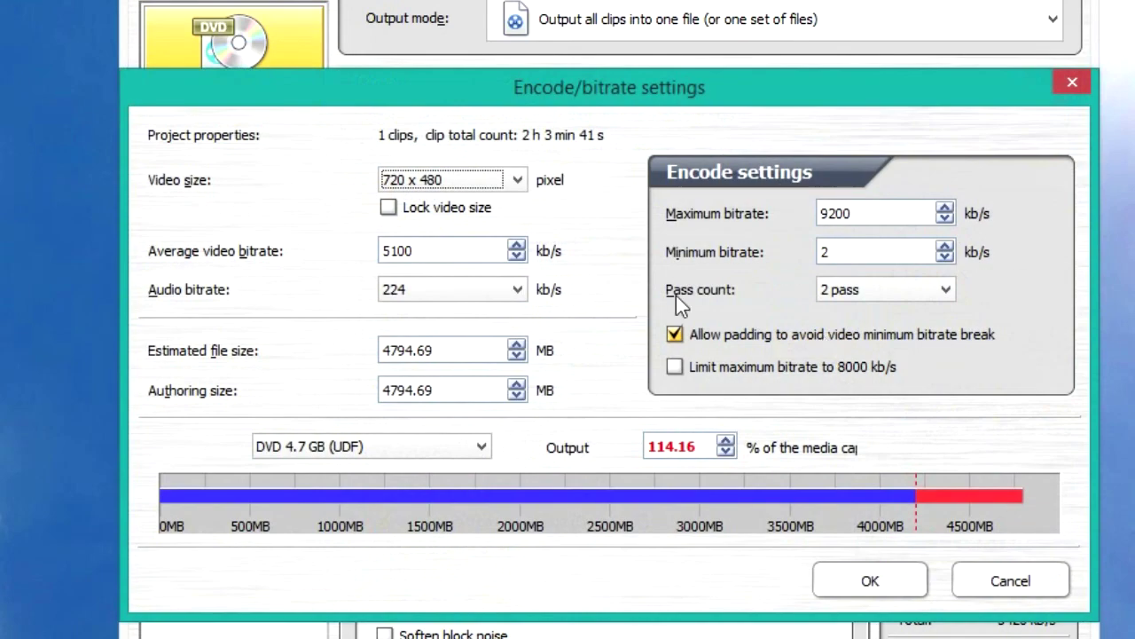
{"action": "left_click", "coordinate": [460, 247]}
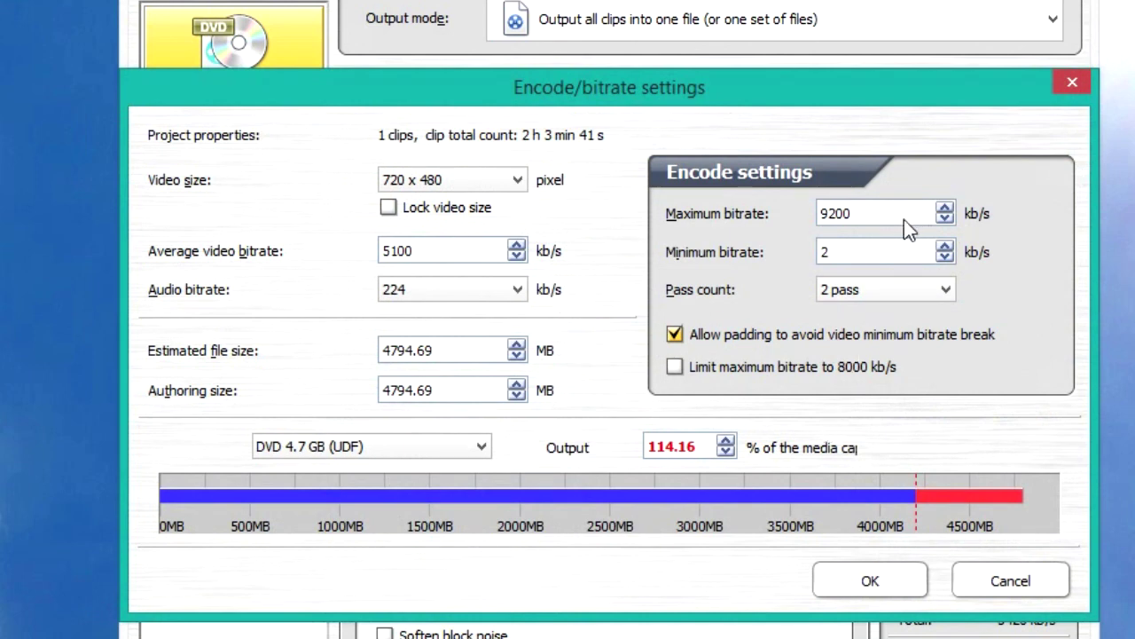
{"action": "left_click", "coordinate": [900, 585]}
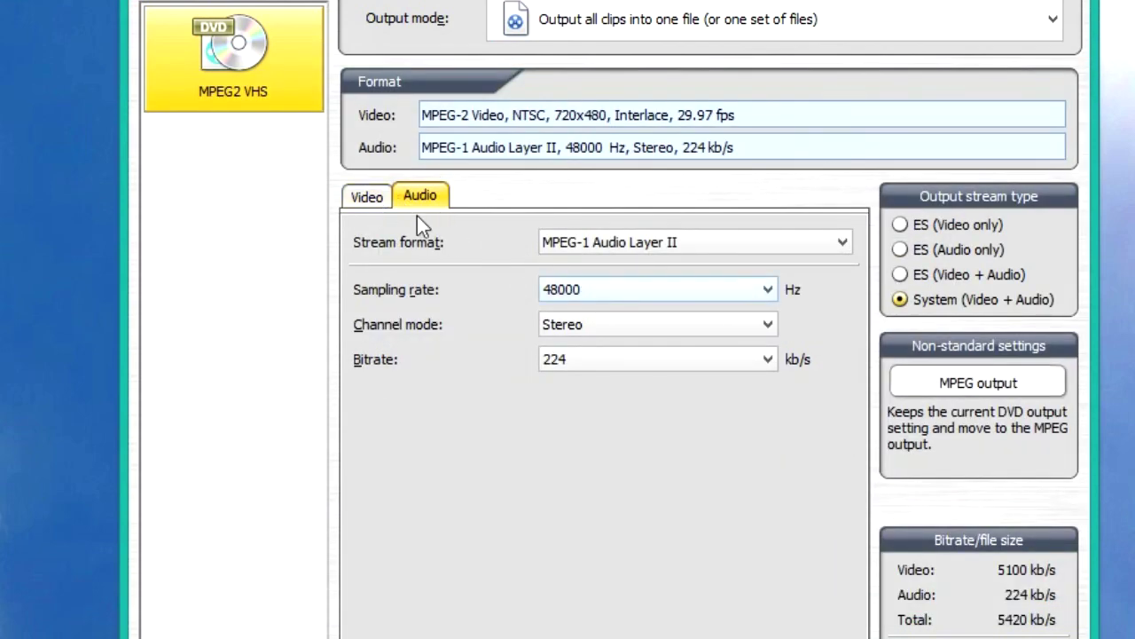
{"action": "left_click", "coordinate": [367, 197]}
{"action": "left_click", "coordinate": [795, 53]}
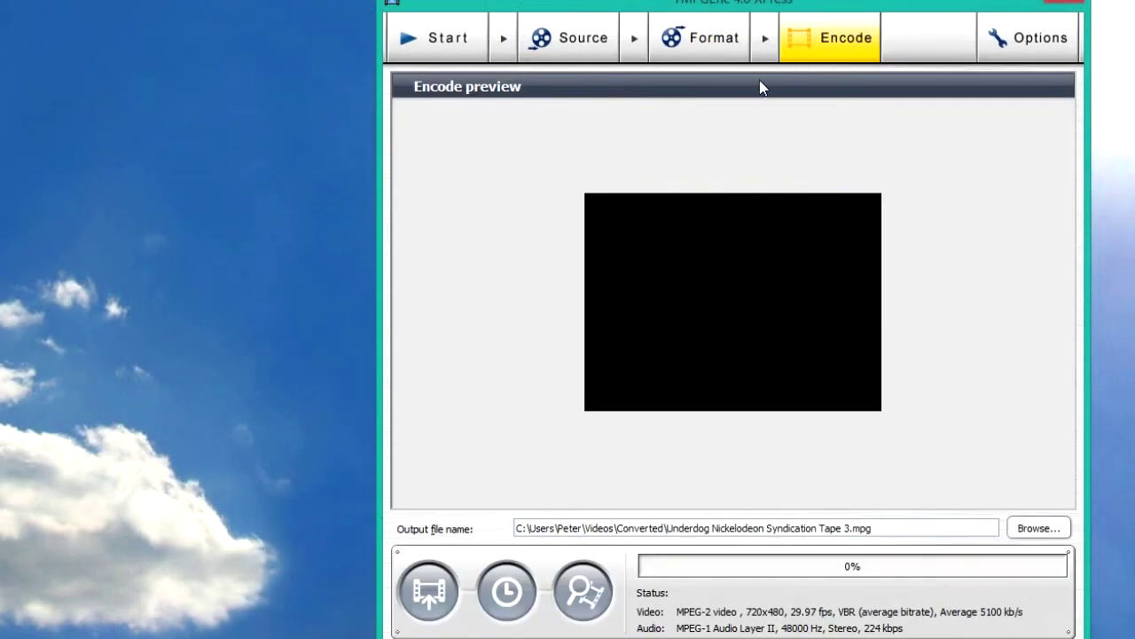
Step: Start encoding Tape 3.mpg, minimize TMPGEnc, and open Underdog Nickelodeon Syndication Tape 2.mpg
{"action": "left_click", "coordinate": [441, 590]}
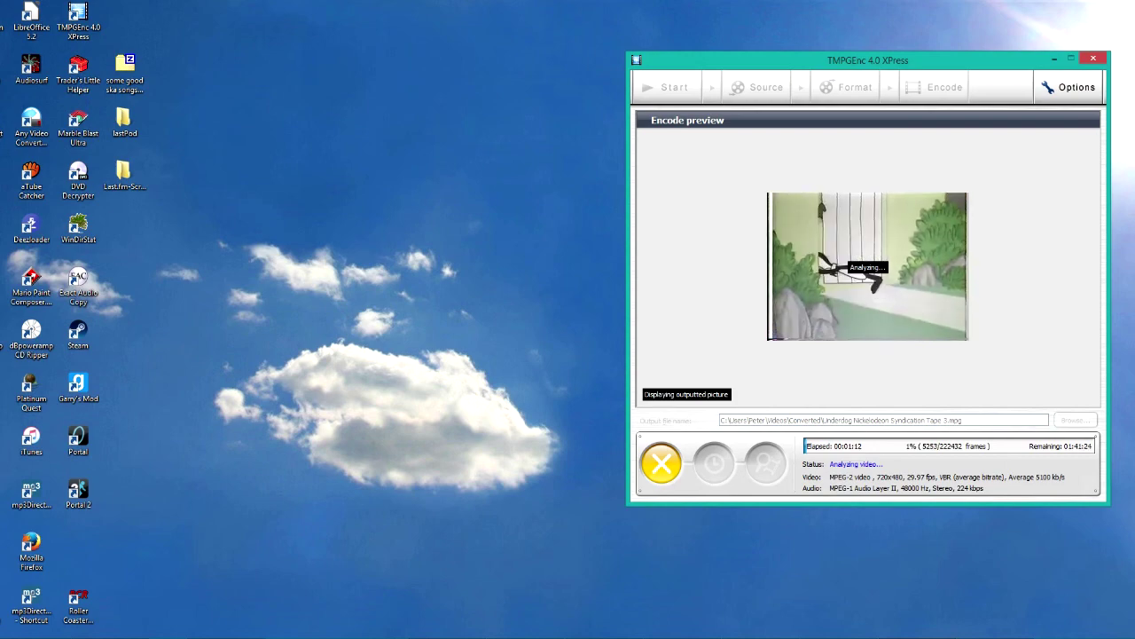
{"action": "left_click", "coordinate": [918, 581]}
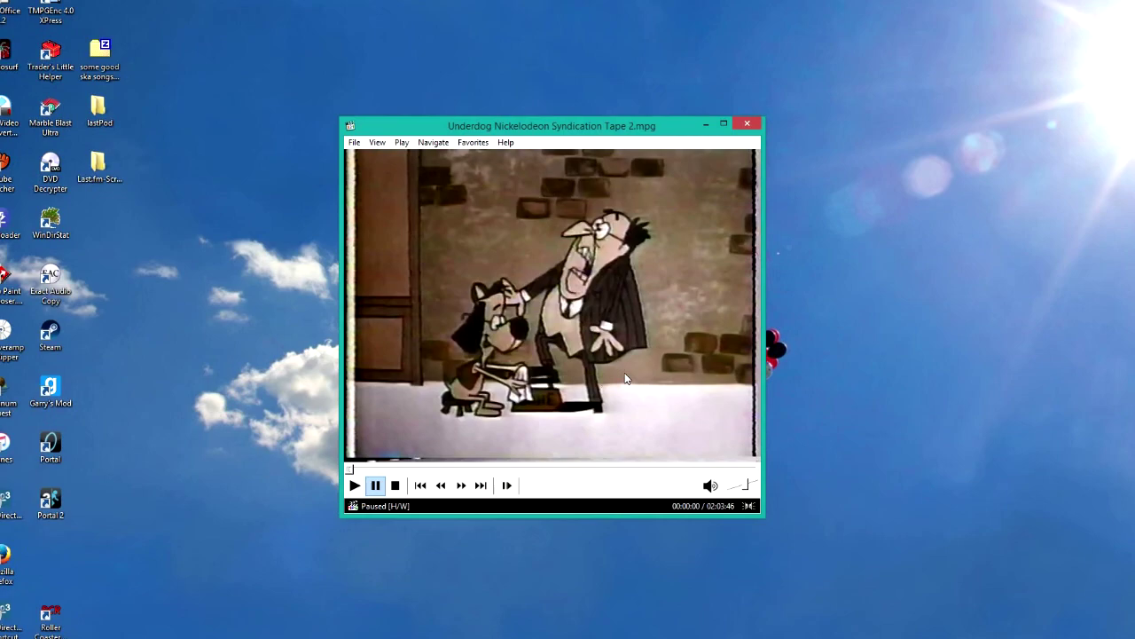
{"action": "left_click", "coordinate": [643, 368]}
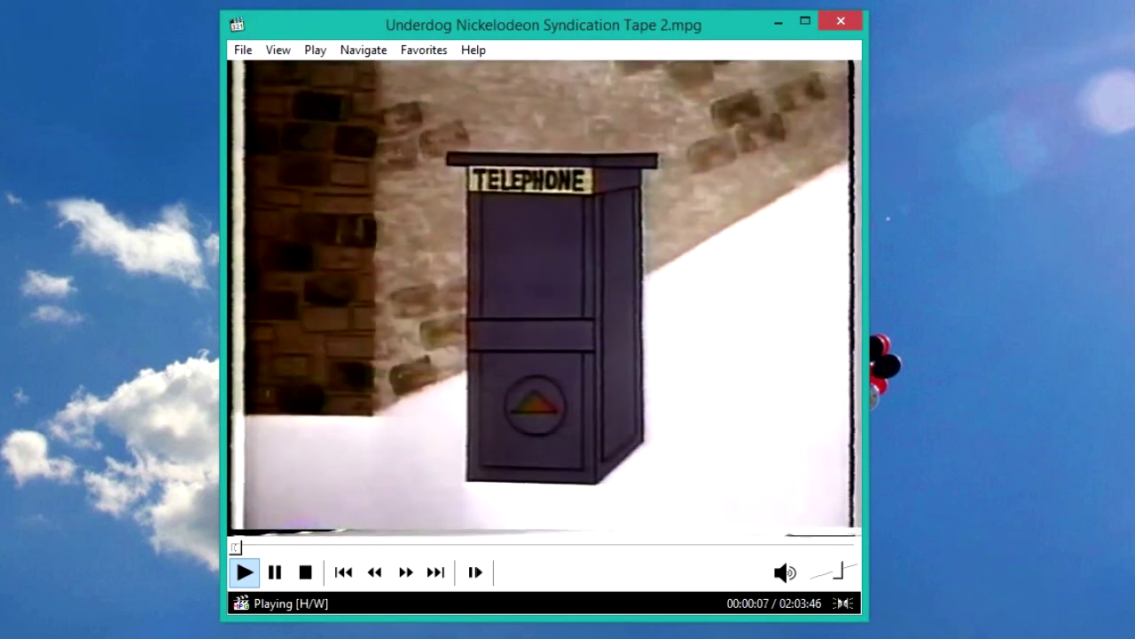
Step: Pause Tape 2.mpg playback at 00:00:08 of 02:03:46
{"action": "left_click", "coordinate": [684, 401]}
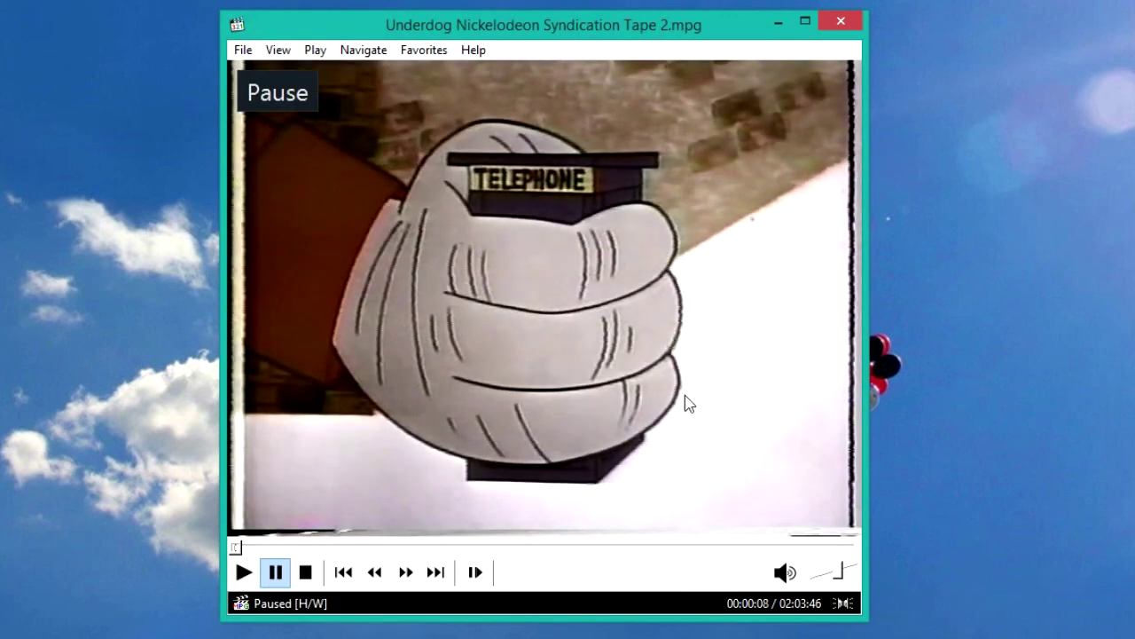